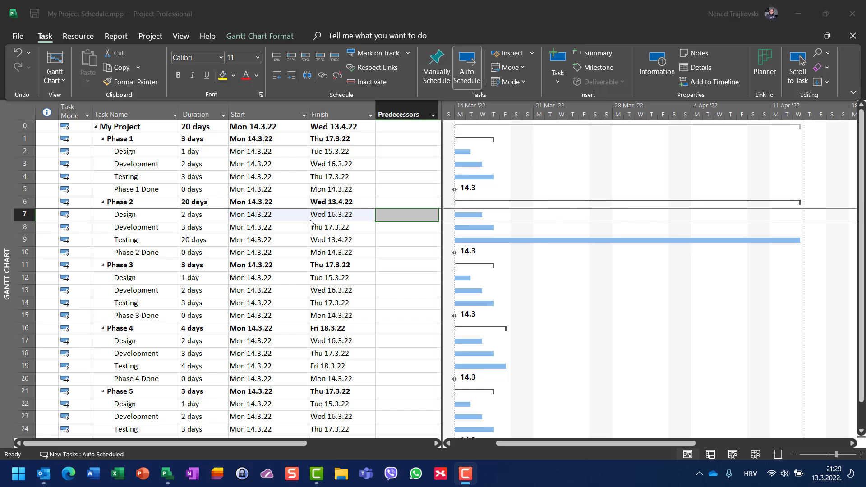
Enter task 2 as the predecessor of the Design task in Phase 2
click(402, 219)
click(402, 217)
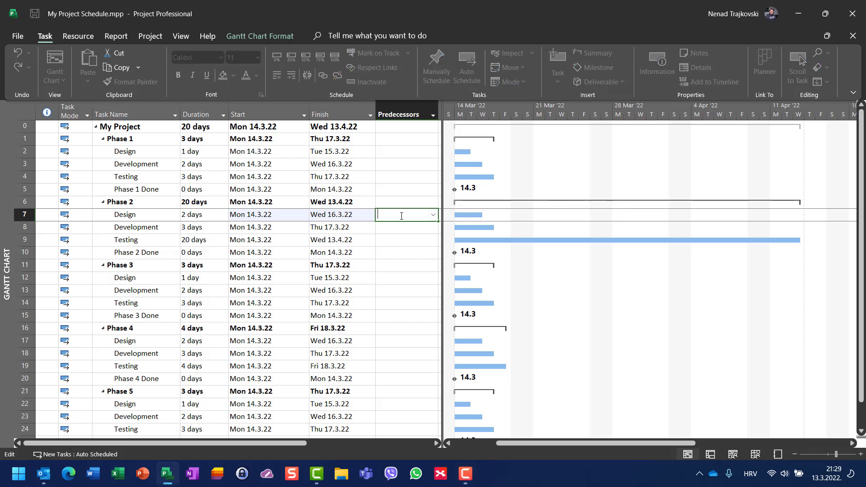
click(26, 152)
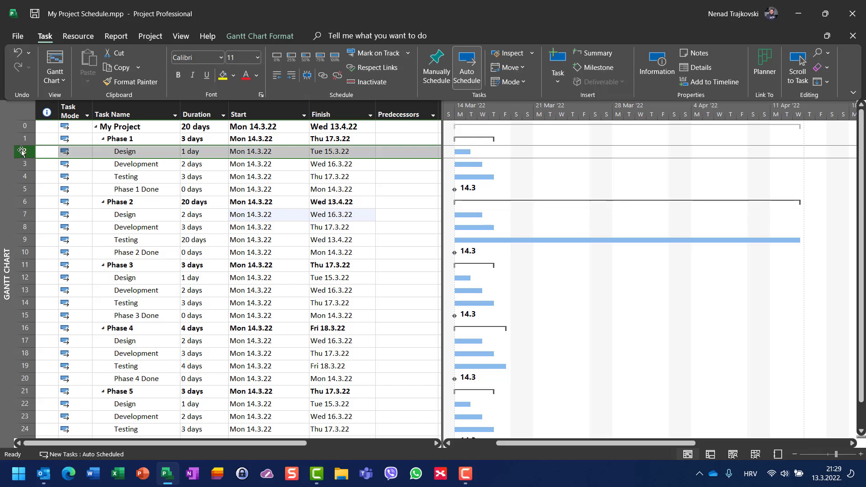
click(395, 217)
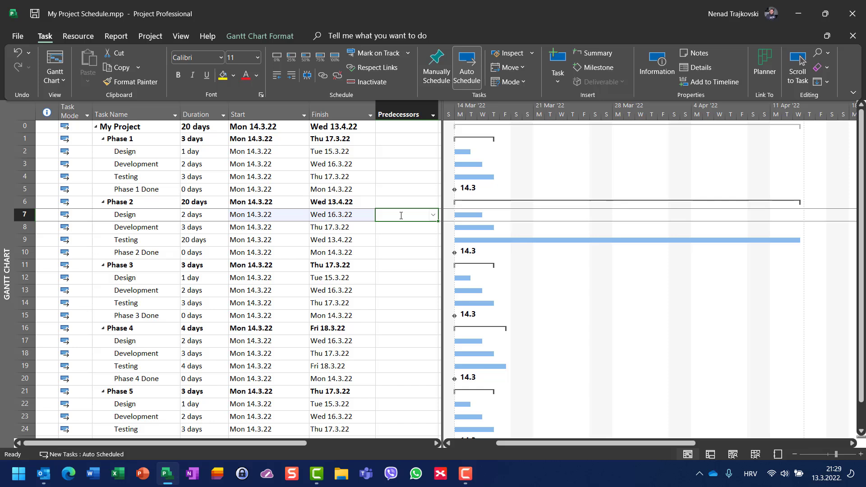
text(2)
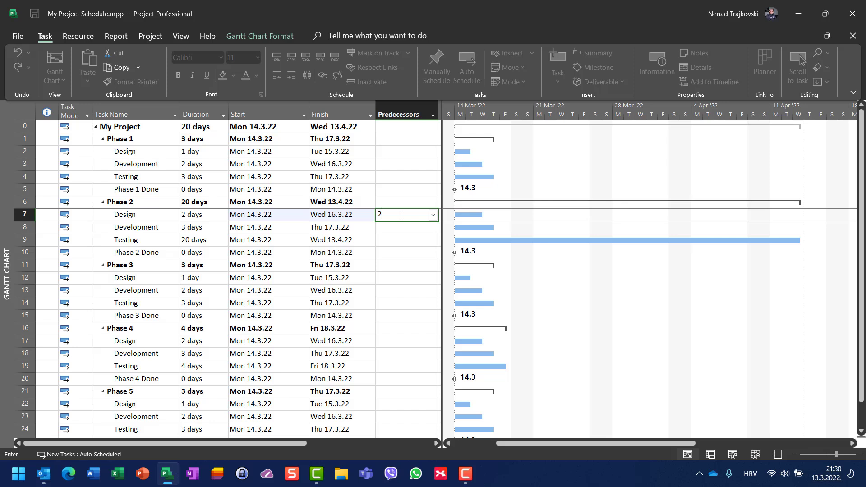
key(Return)
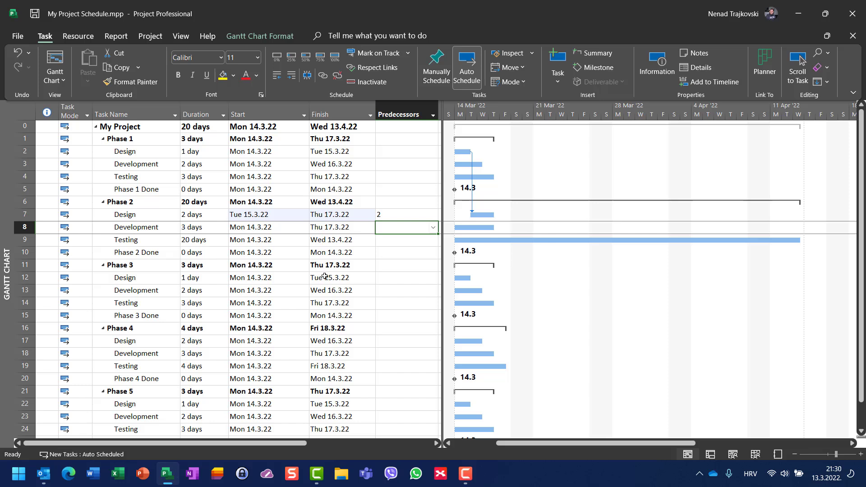
Change the Phase 2 Design task's predecessor link to start-to-start by setting it to 2SS
key(Up)
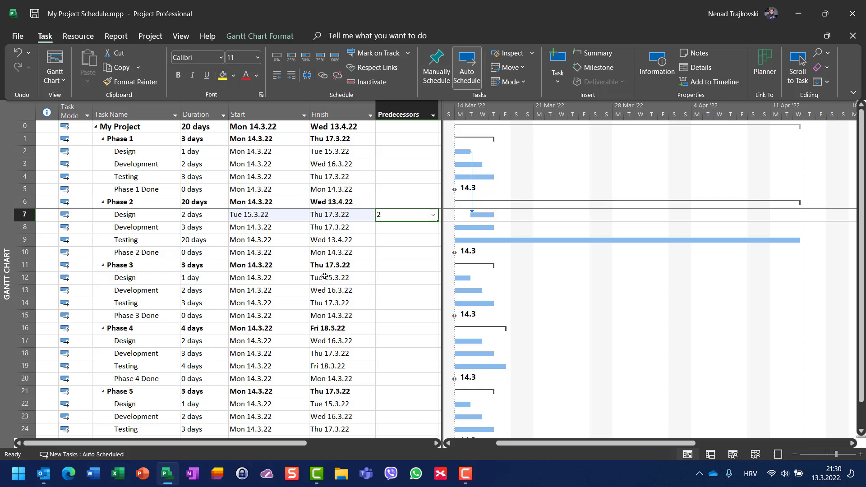
key(F2)
text(SS)
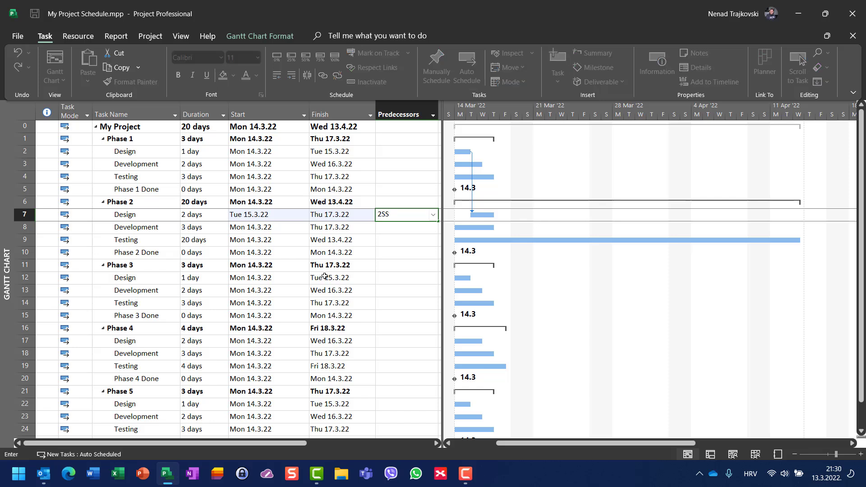
key(Return)
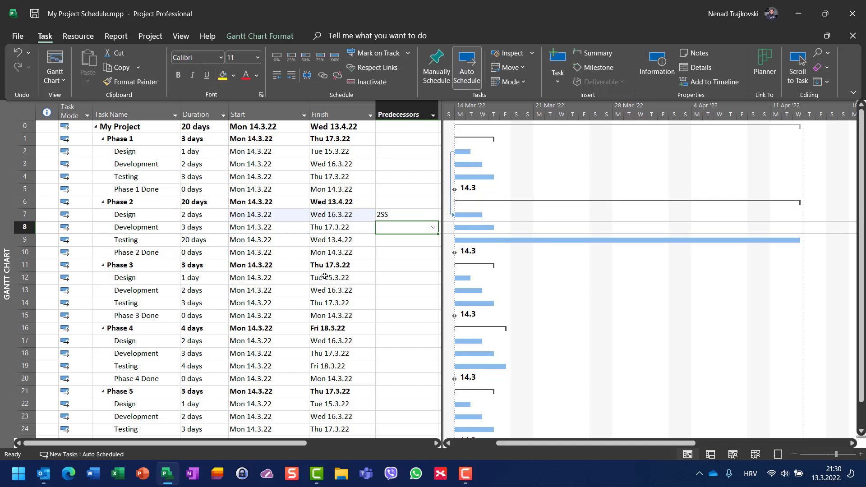
Link the Phase 3 Design task start-to-start with both earlier Design tasks by entering the predecessors 2SS;7SS
key(Down)
key(Down)
key(Down)
key(Down)
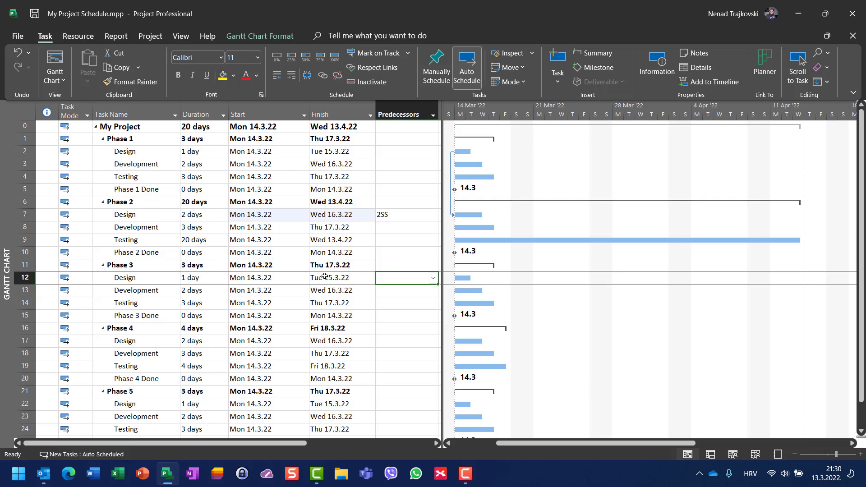
click(28, 150)
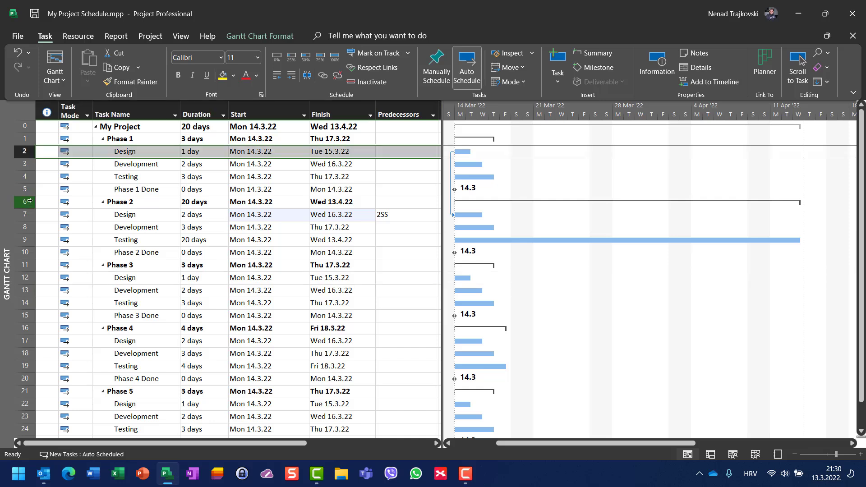
click(27, 215)
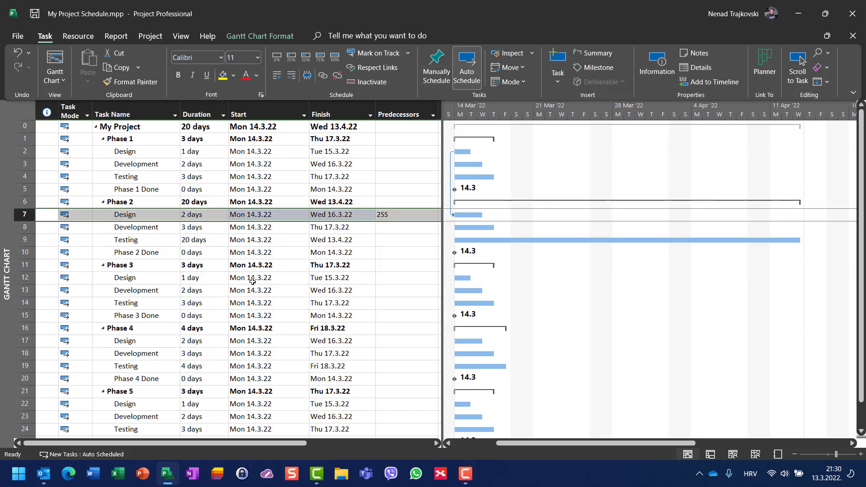
click(392, 279)
text(2SS)
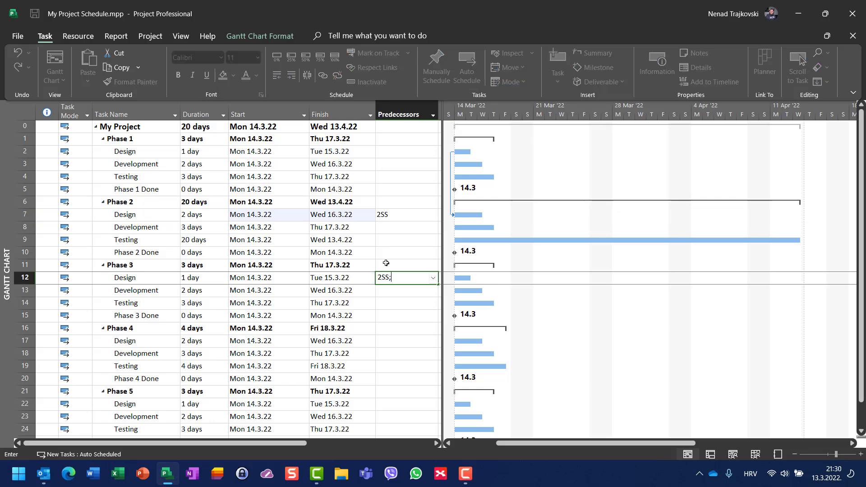
text(;7SS)
key(Return)
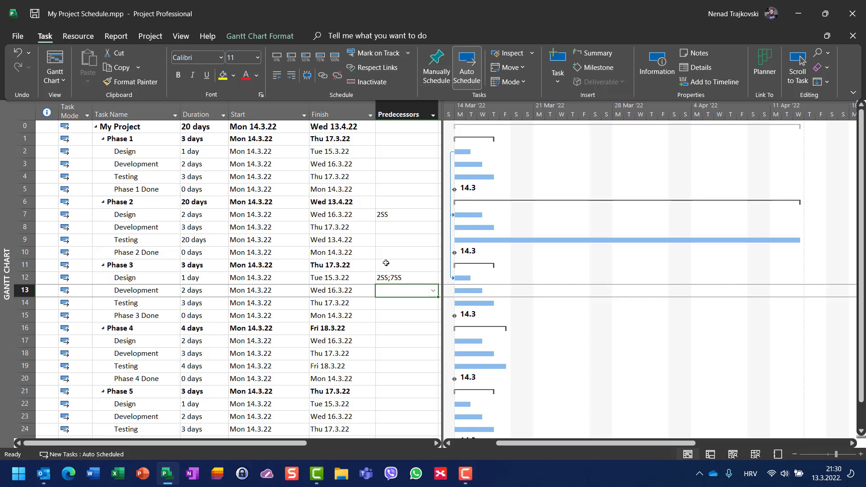
Look through the Predecessors column across all phases, down past the last task and back up to the Phase 3 Design task
key(Down)
key(Down)
key(Down)
key(Down)
key(Down)
key(Down)
key(Down)
key(Down)
key(Down)
key(Down)
key(Down)
key(Down)
key(Down)
key(Down)
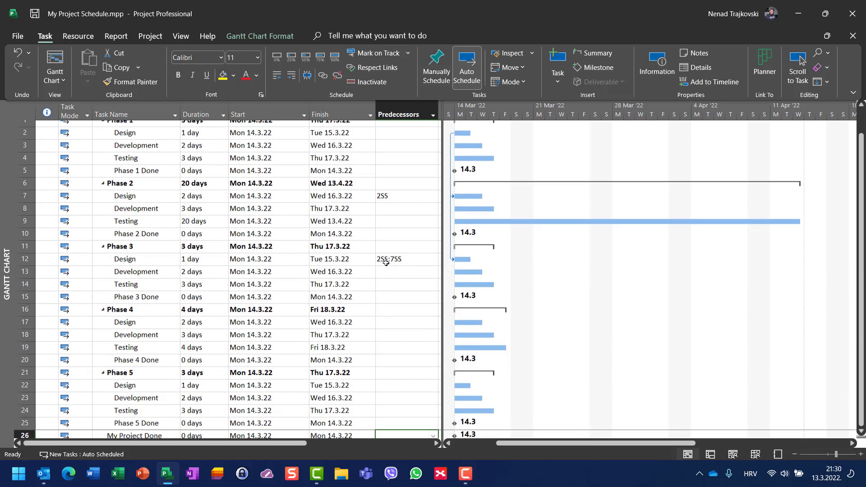
key(Down)
key(Down)
key(Down)
key(Down)
key(Down)
key(Down)
key(Down)
key(Down)
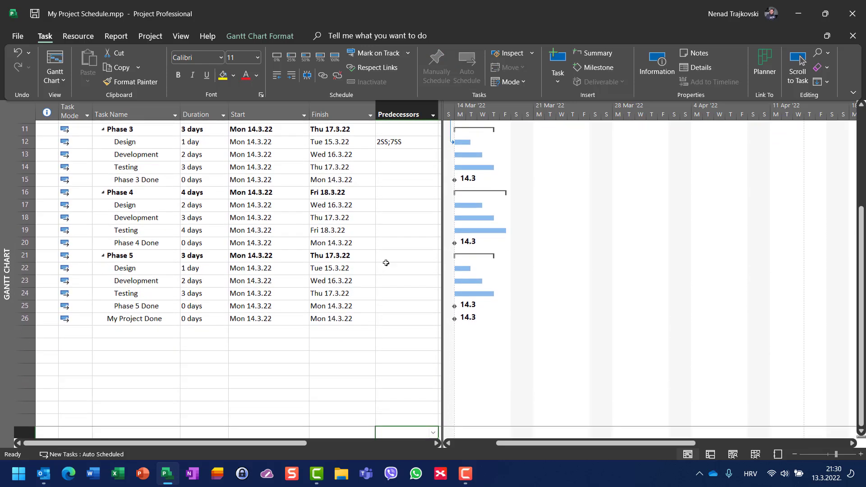
key(Up)
key(Up)
key(Up)
key(Up)
key(Up)
key(Up)
key(Up)
key(Up)
key(Up)
key(Up)
key(Up)
key(Up)
key(Up)
key(Up)
key(Up)
key(Down)
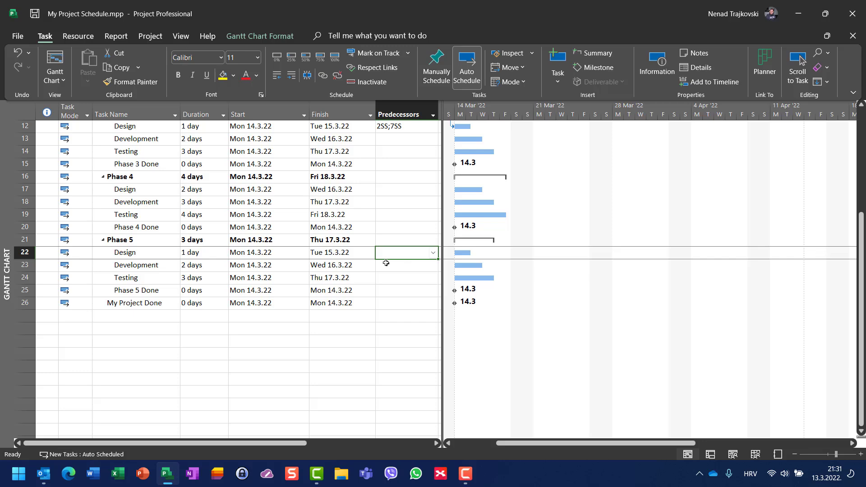
key(Up)
key(Up)
key(Up)
key(Up)
key(Up)
key(Up)
key(Up)
key(Up)
key(Up)
key(Up)
key(Up)
key(Up)
key(Up)
key(Up)
key(Up)
key(Up)
key(Up)
key(Up)
key(Up)
key(Up)
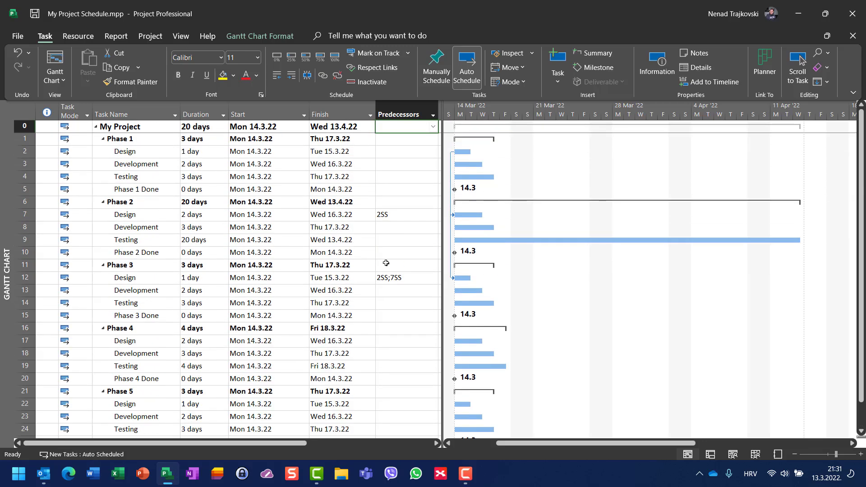
key(Down)
key(Down)
key(Down)
key(Up)
key(Up)
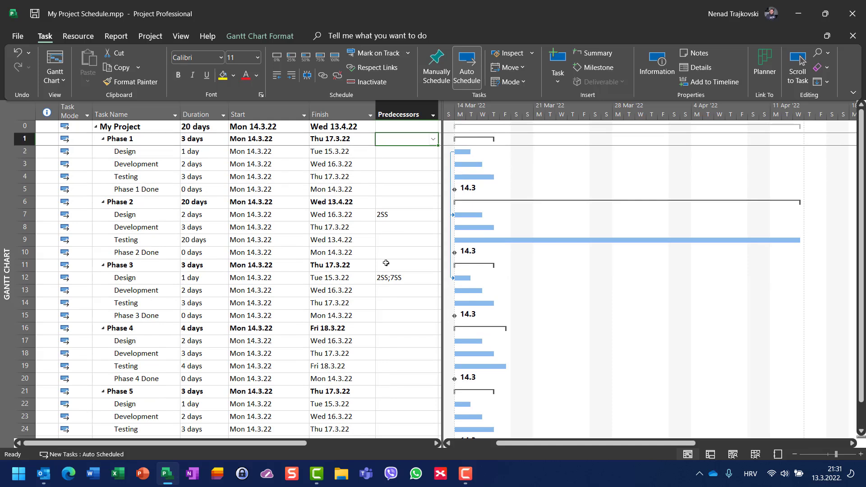
key(Down)
key(Down)
key(Down)
key(Down)
key(Down)
key(Down)
key(Down)
key(Down)
key(Down)
key(Down)
key(Down)
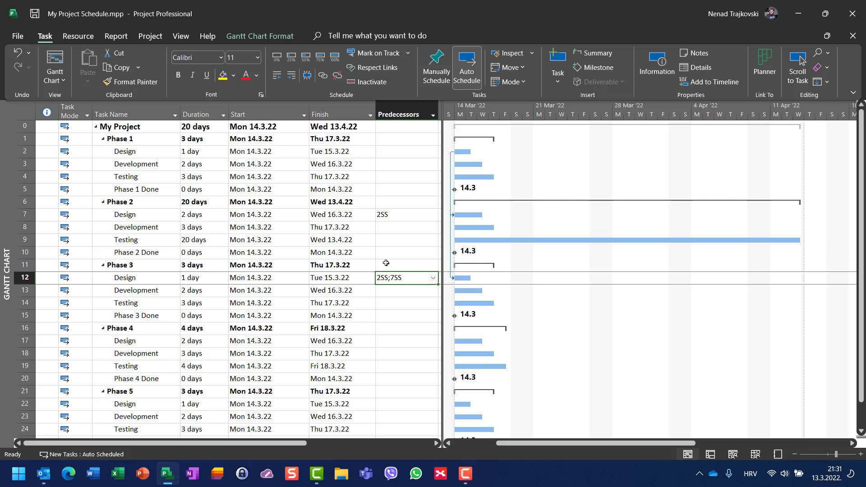
Select Design tasks 2, 7 and 12 from the task list as predecessors of the Phase 4 Design task
key(Down)
key(Down)
key(Down)
key(Down)
key(Down)
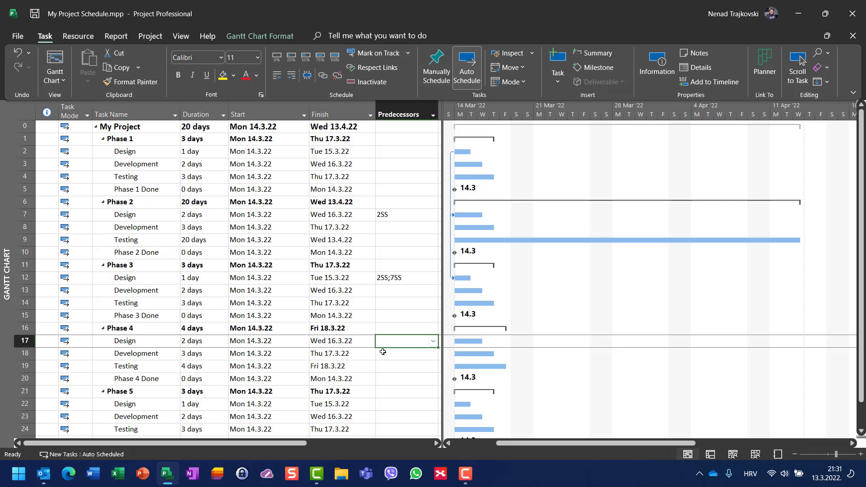
click(434, 342)
scroll(339, 208, up, 3)
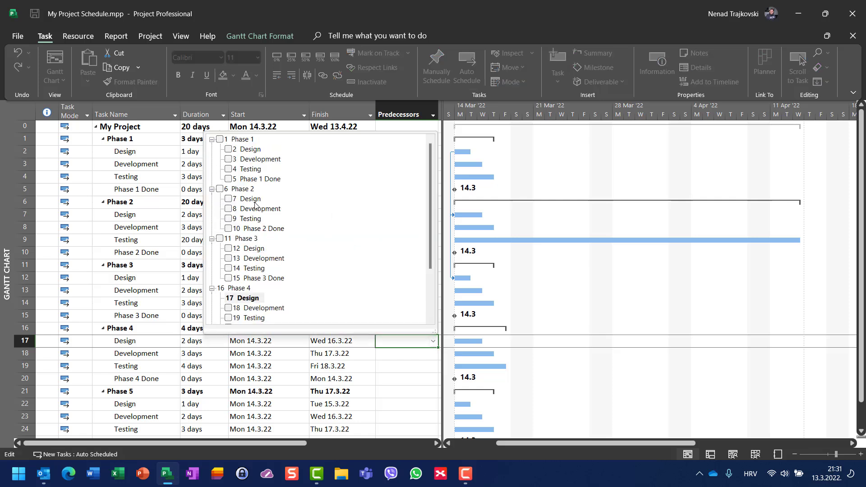
click(247, 150)
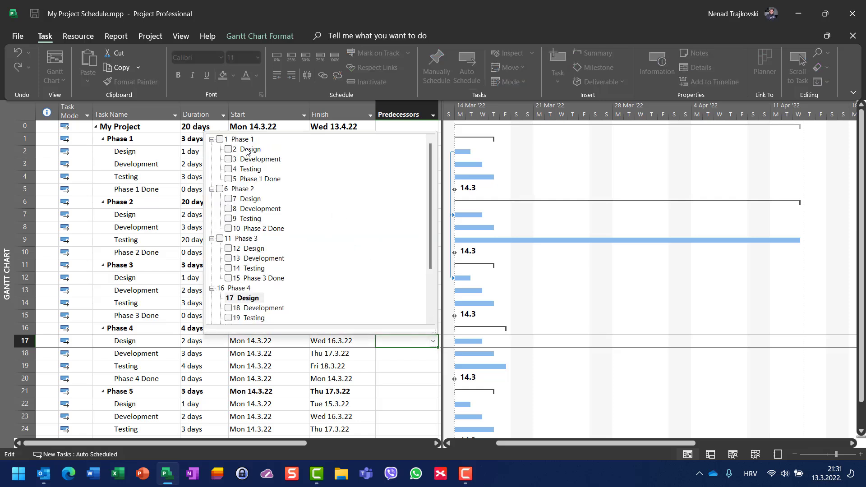
click(249, 199)
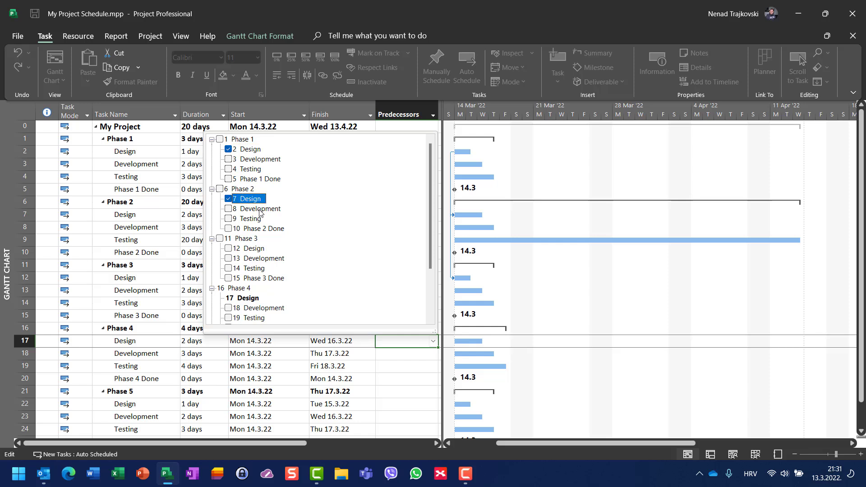
click(252, 250)
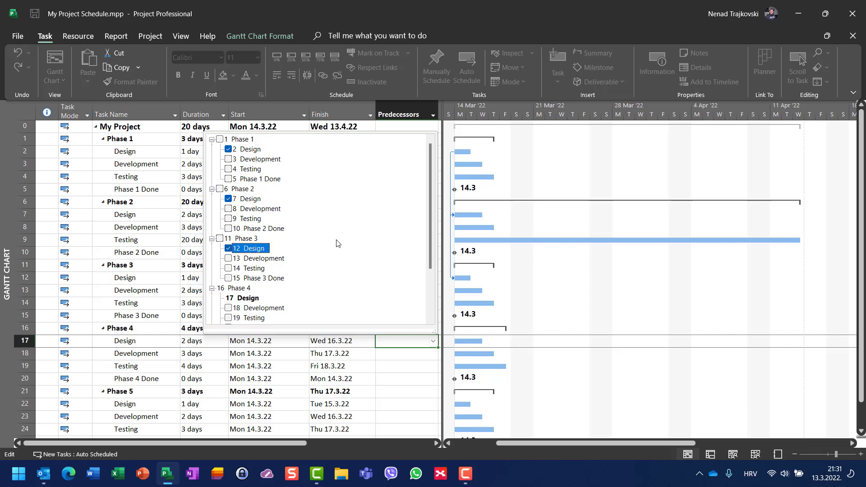
key(Return)
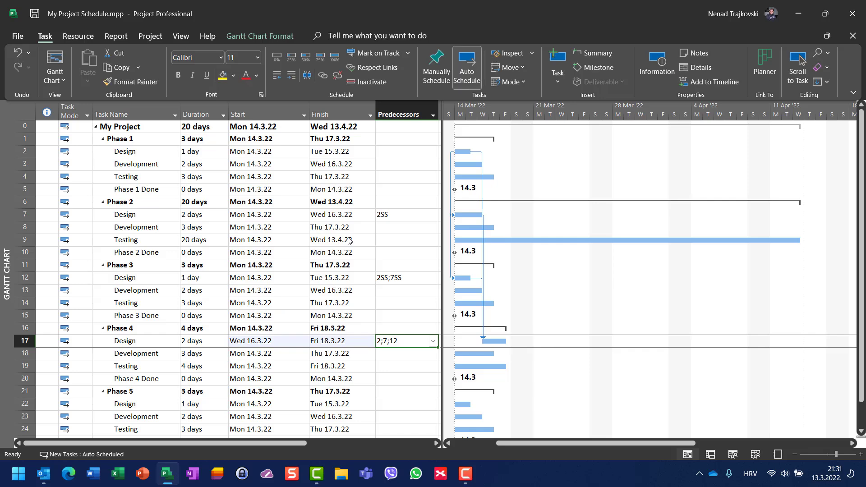
Check the Phase 4 Design task's predecessor entry without editing it, and clear all its predecessors
click(433, 342)
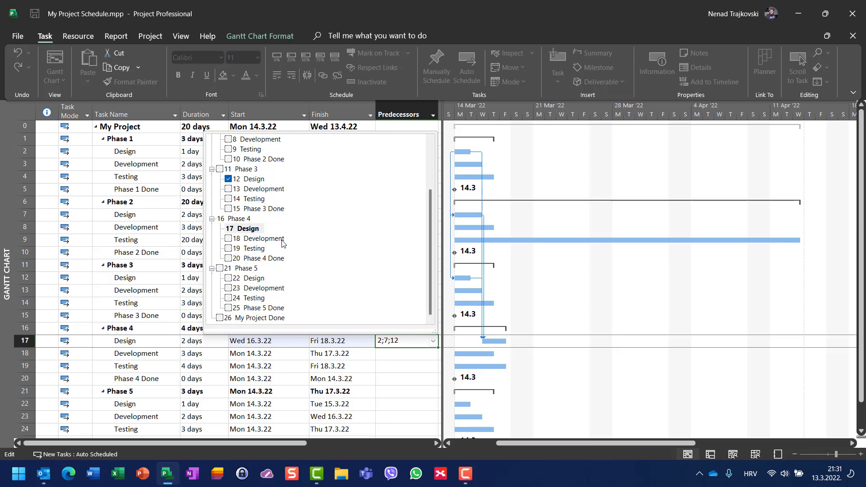
key(Escape)
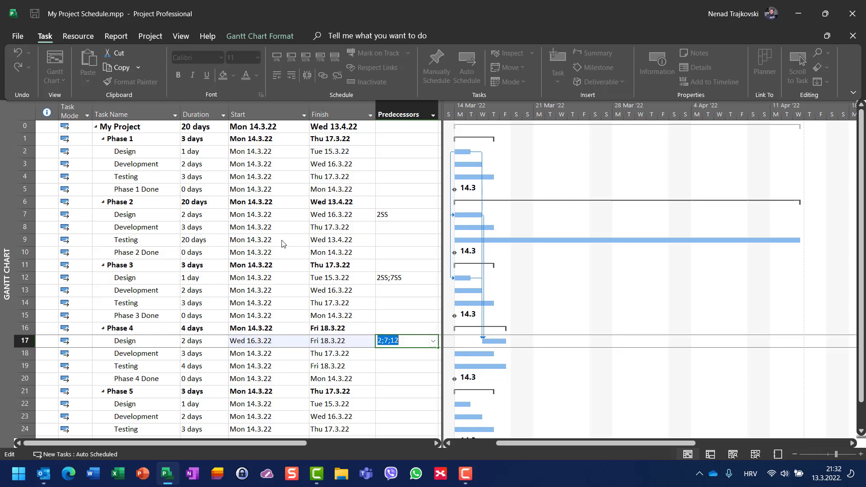
key(F2)
key(Escape)
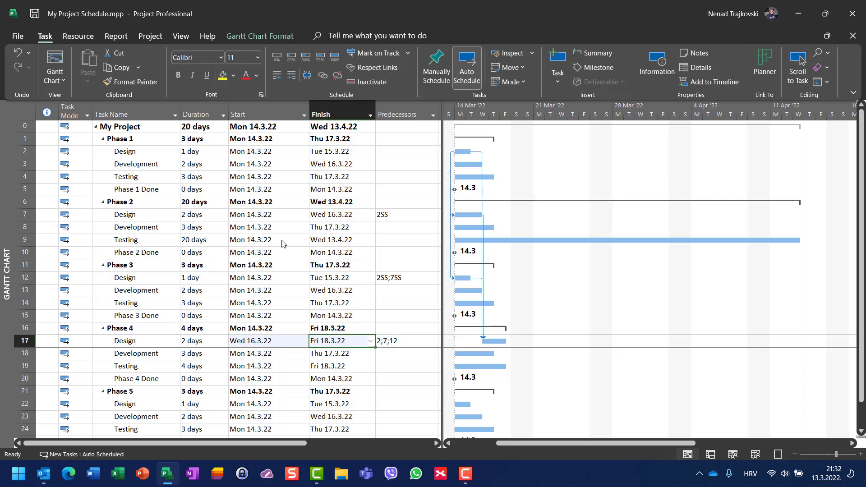
click(394, 342)
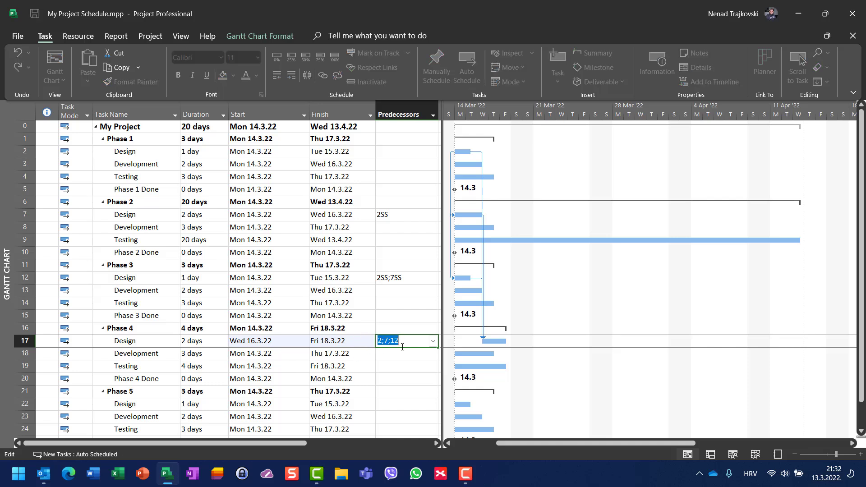
key(F2)
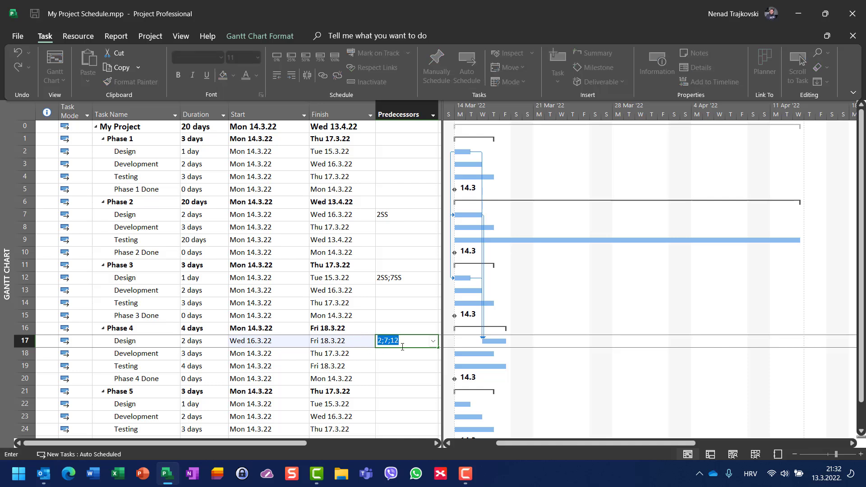
key(Escape)
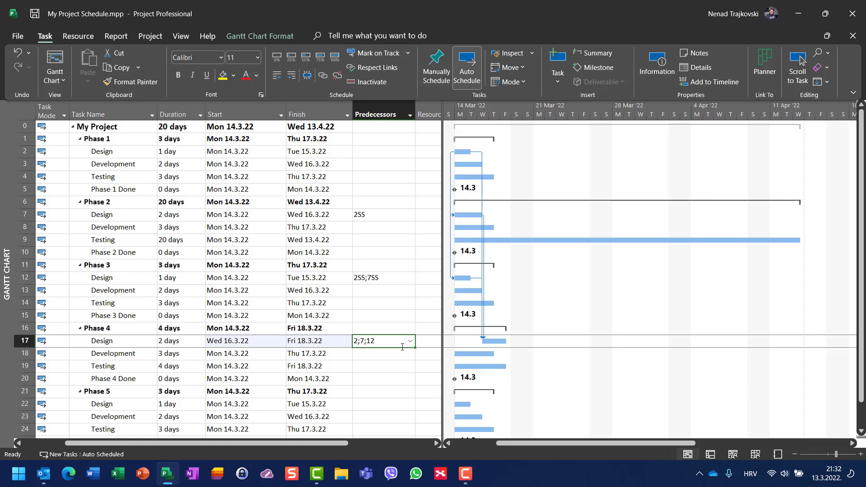
key(Delete)
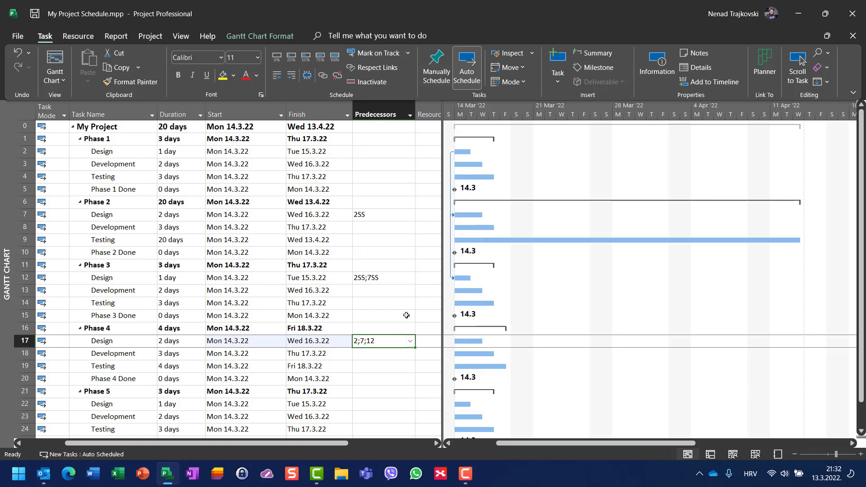
Open the Phase 4 Design task's information and add Phase 1's Design task (ID 2) as its first predecessor
double_click(25, 341)
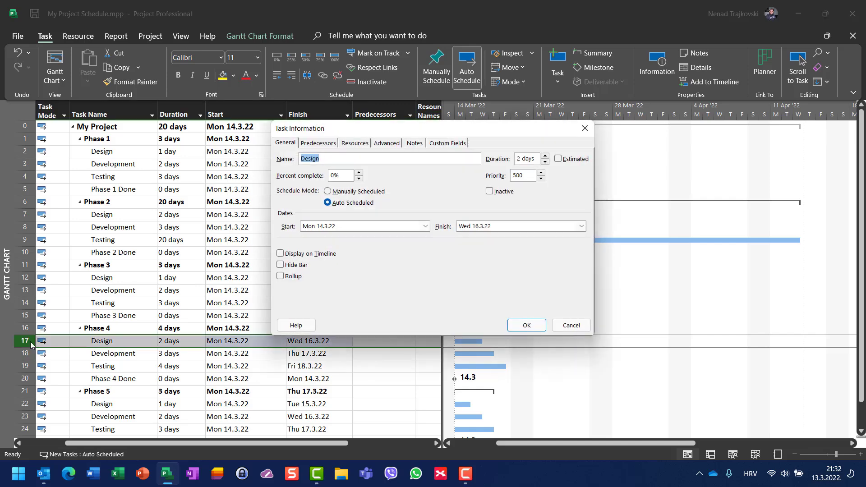
click(323, 145)
click(463, 195)
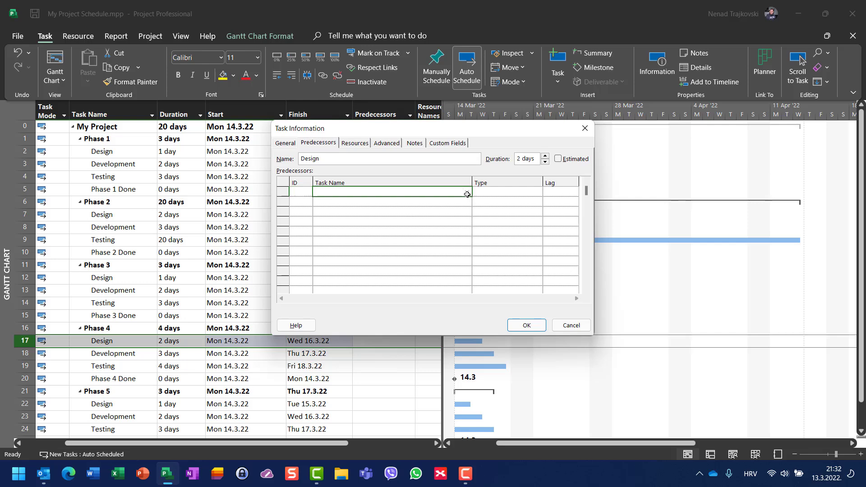
click(467, 191)
scroll(381, 247, up, 3)
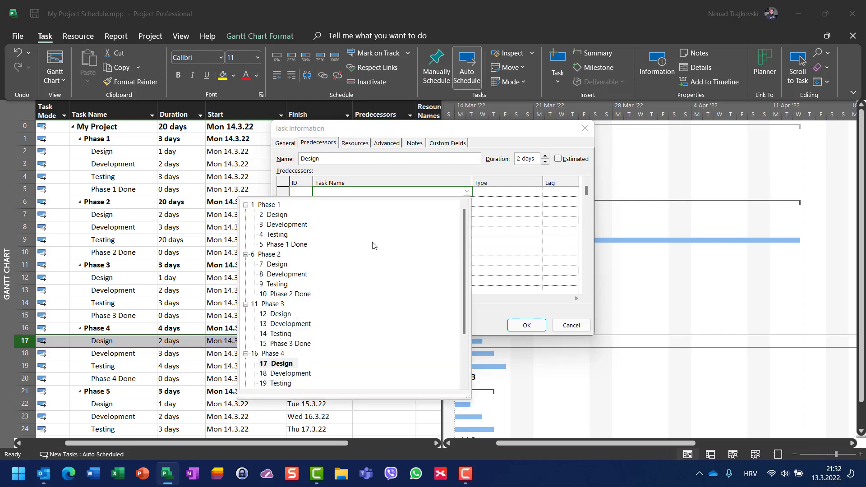
click(292, 216)
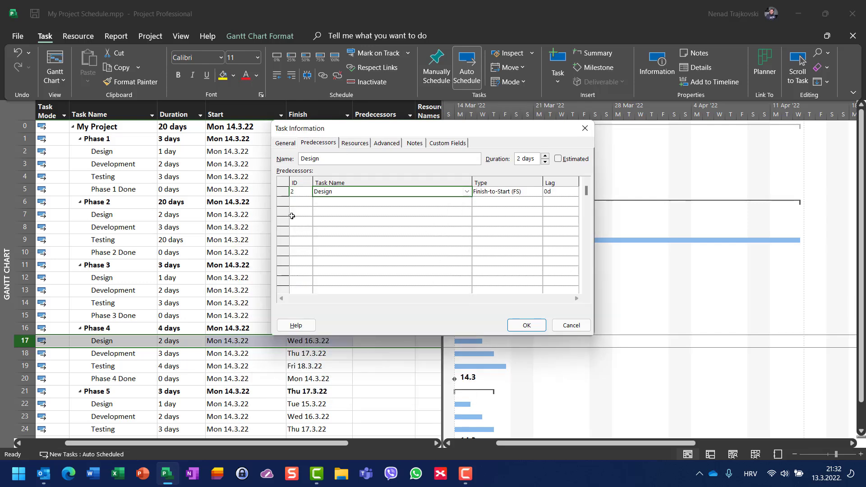
Add a second predecessor to the Phase 4 Design task and set its ID to 7, Phase 2's Design task
click(441, 202)
click(467, 201)
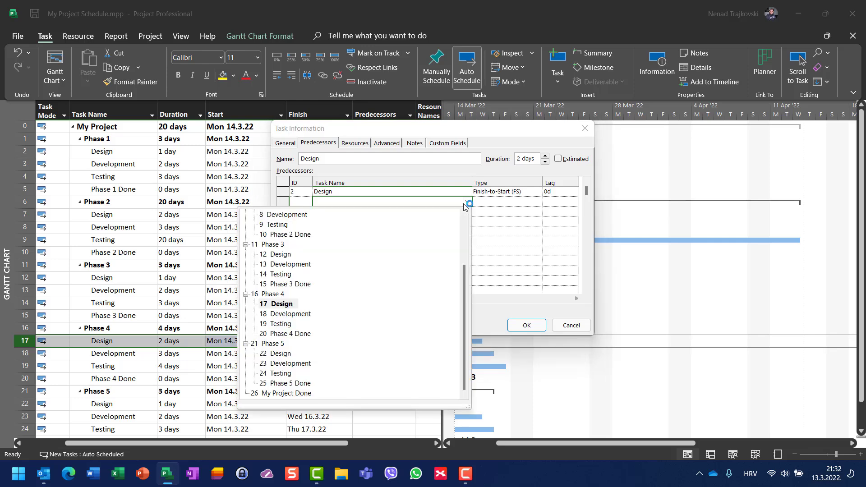
scroll(367, 242, up, 3)
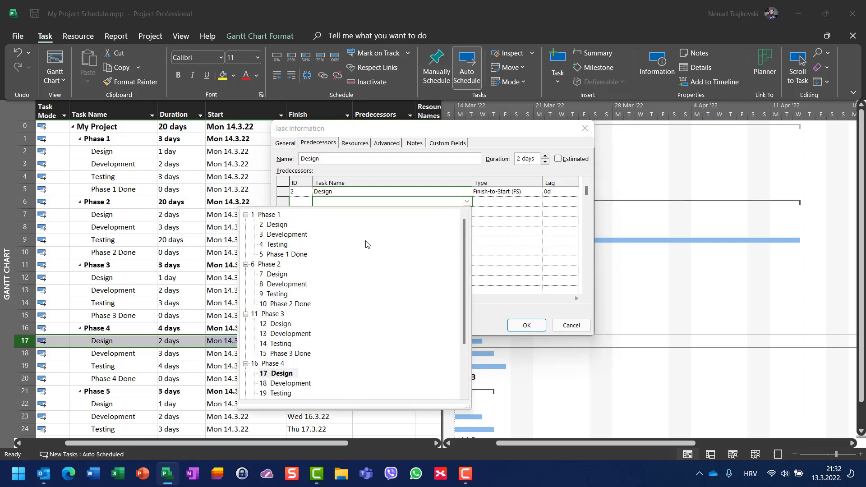
click(286, 274)
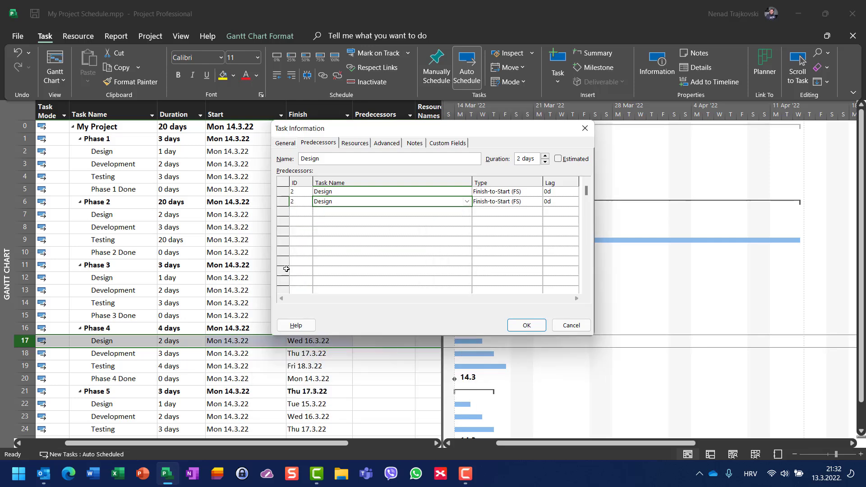
click(466, 202)
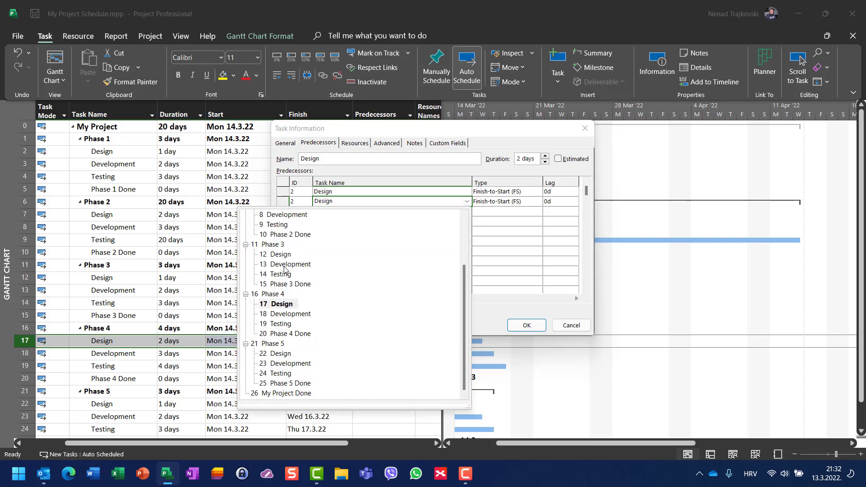
scroll(322, 269, up, 3)
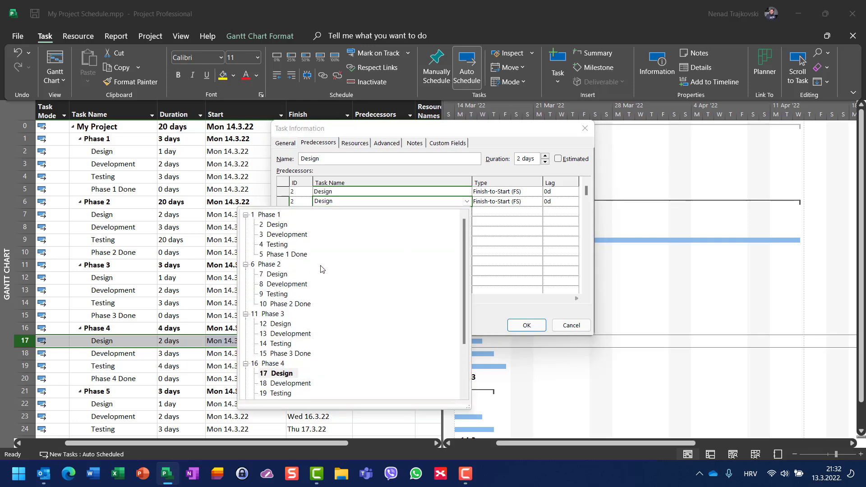
click(284, 276)
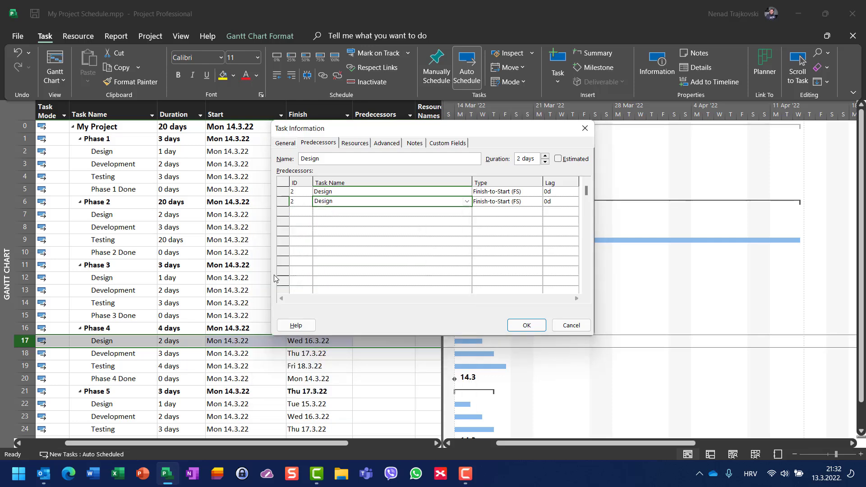
click(302, 205)
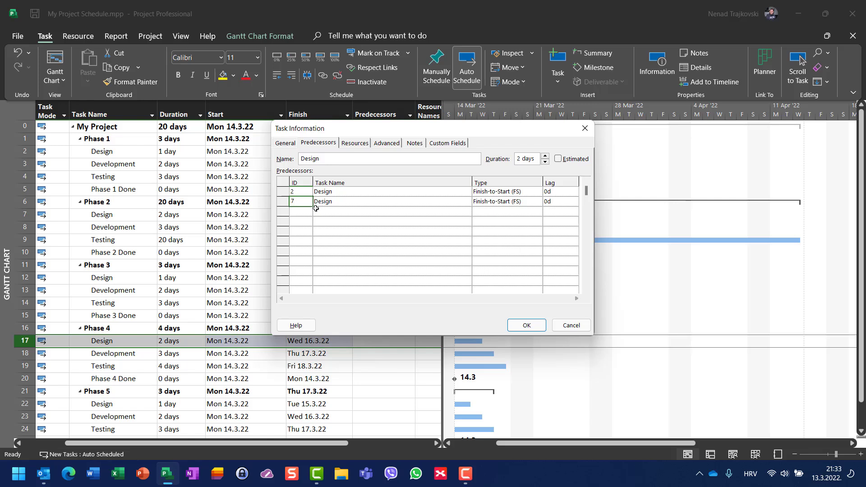
Add a third predecessor to the Phase 4 Design task and set its ID to 12, Phase 3's Design task
click(453, 213)
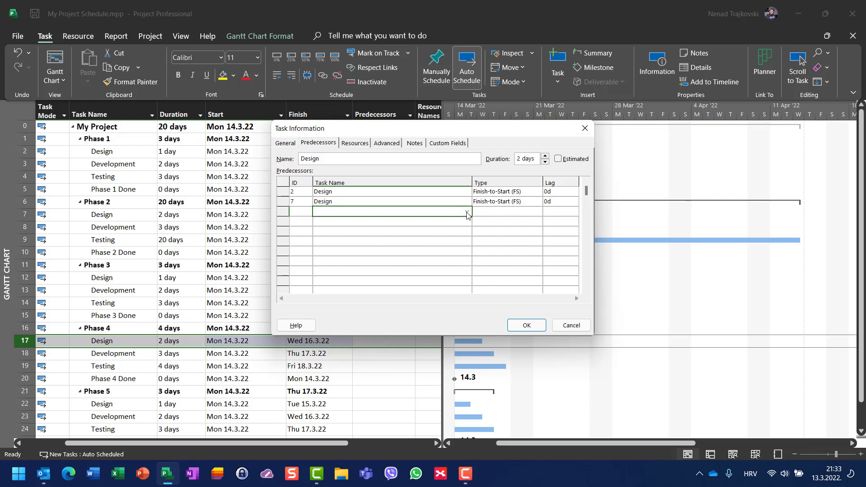
click(468, 213)
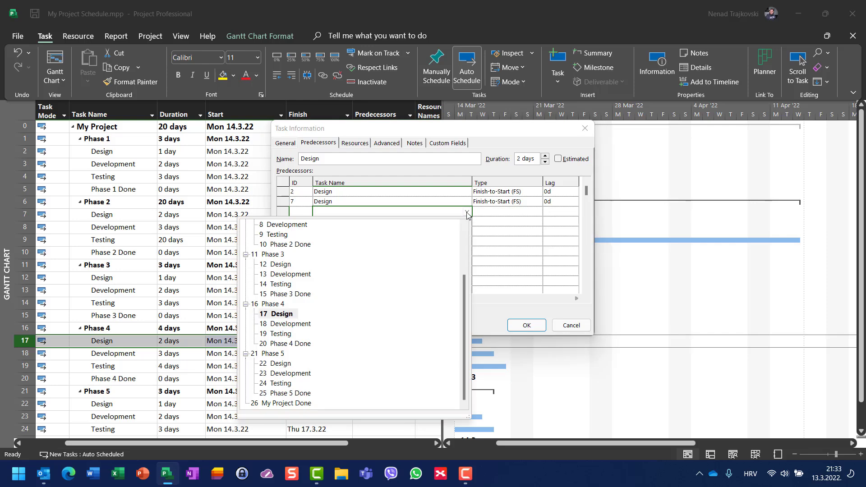
click(292, 265)
click(301, 212)
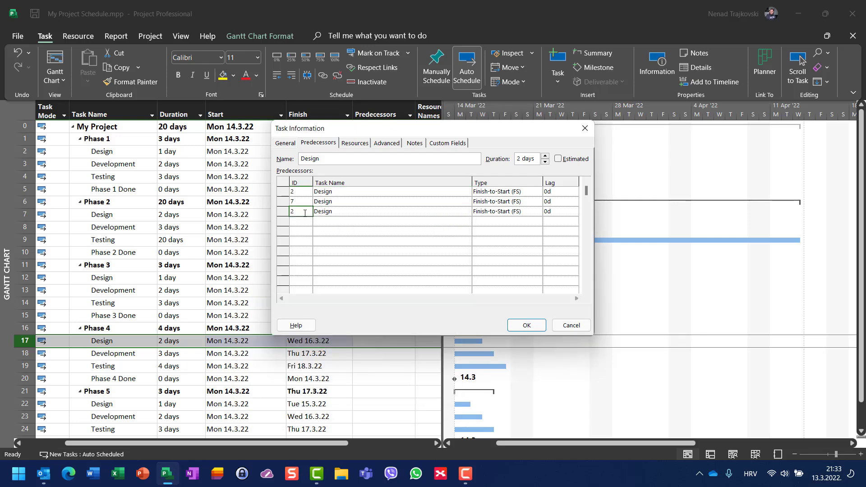
text(12)
Set the link type of predecessors 2, 7 and 12 to Start-to-Start (SS) and apply the task information
click(529, 193)
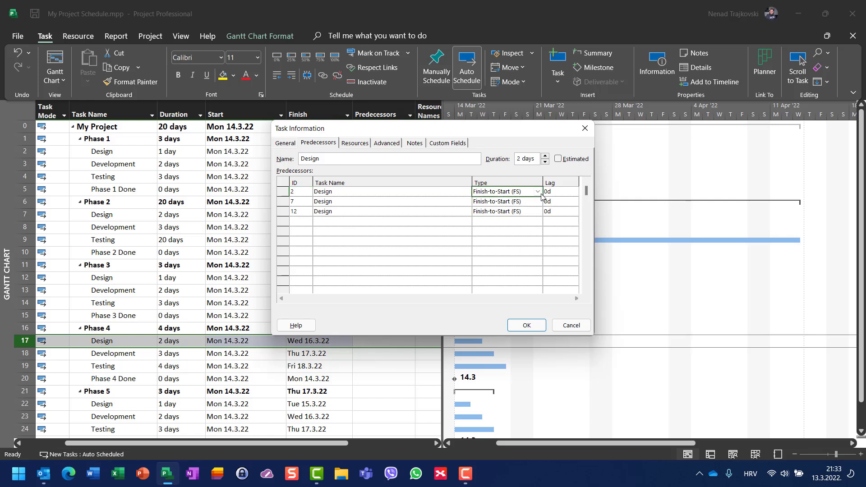
click(539, 193)
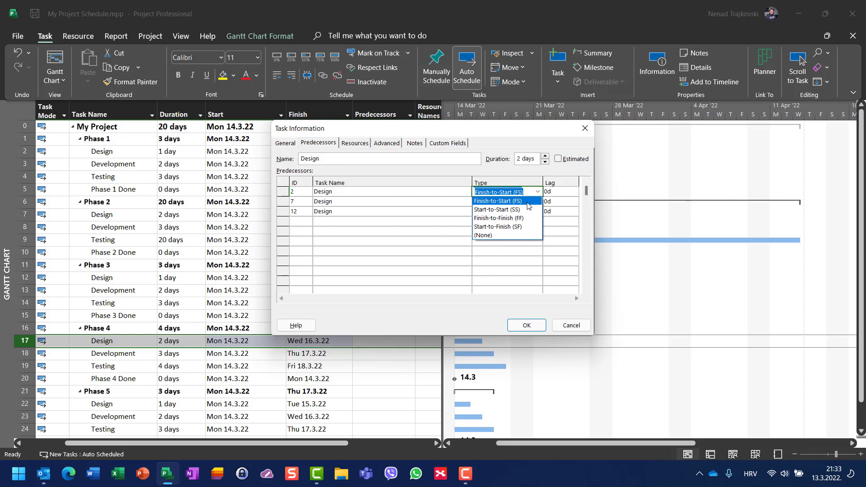
click(524, 210)
click(532, 202)
click(538, 202)
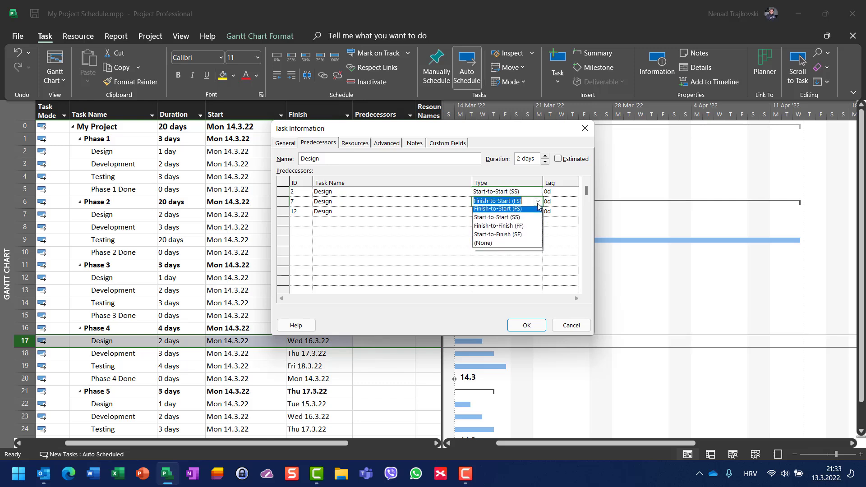
click(527, 220)
click(536, 213)
click(538, 211)
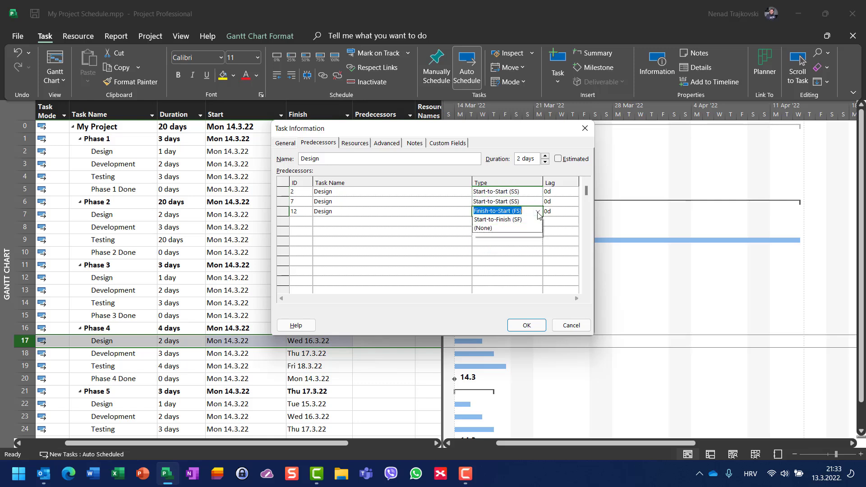
click(529, 230)
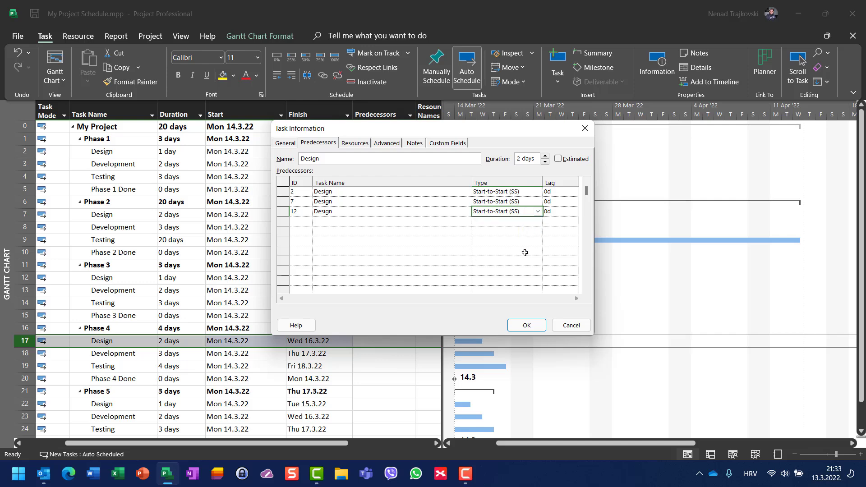
click(524, 324)
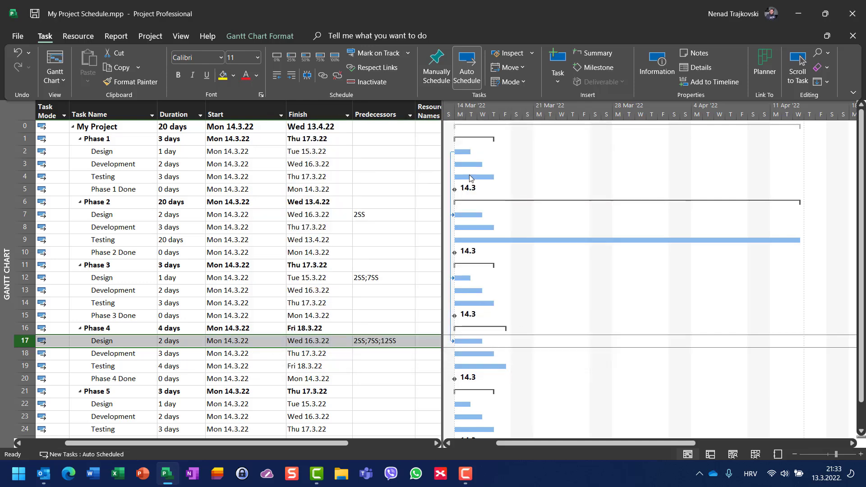
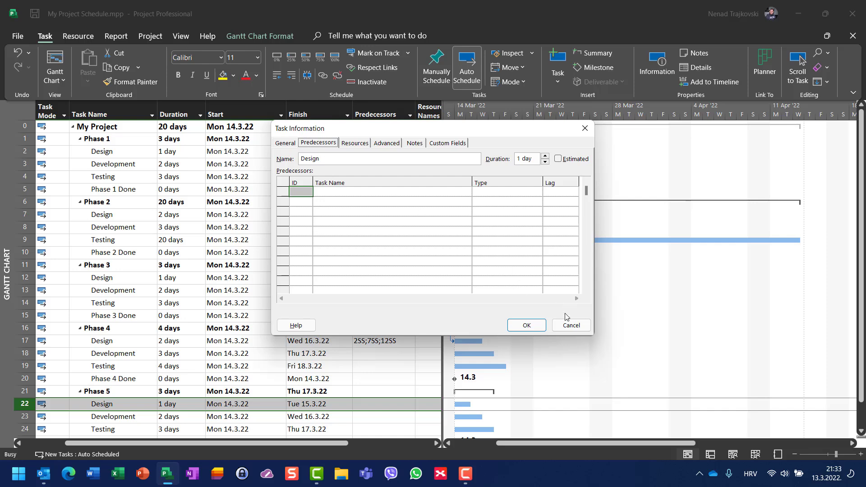
Dismiss the Phase 5 Design task's information without changes and show the Task Form as a split-view details pane
click(570, 325)
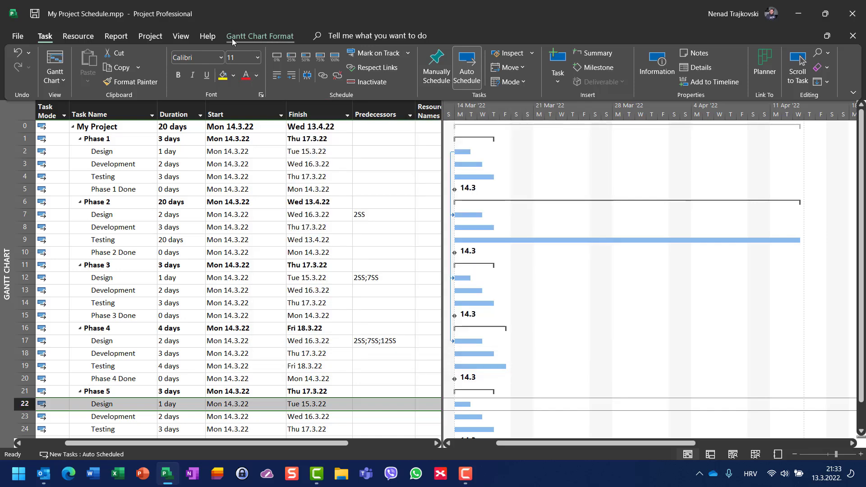
click(181, 37)
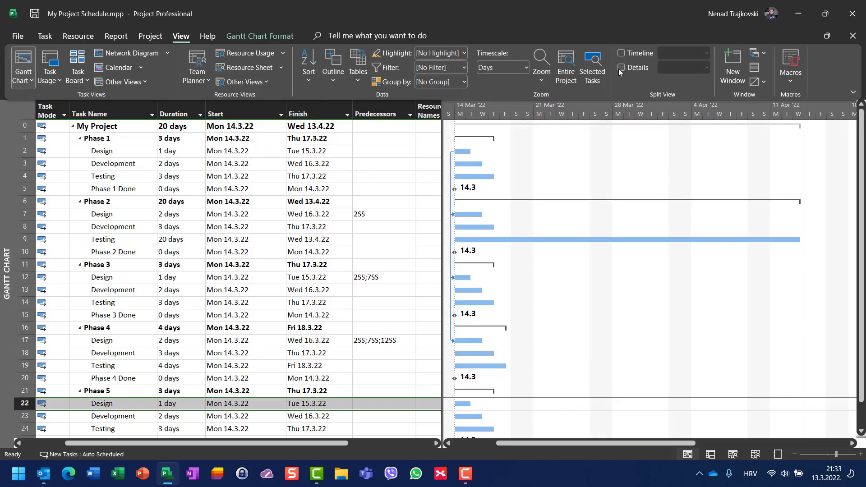
click(620, 69)
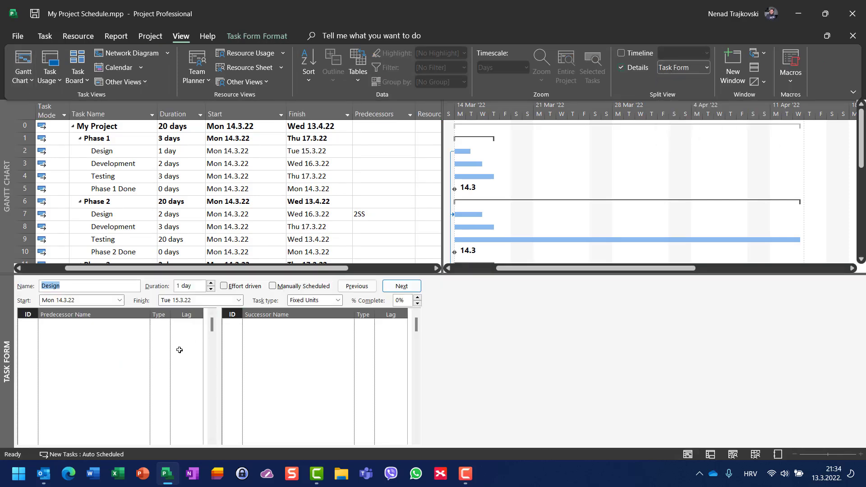
Try the Task Form's Resources & Predecessors and Resources & Successors layouts, and return it to Predecessors & Successors
right_click(137, 338)
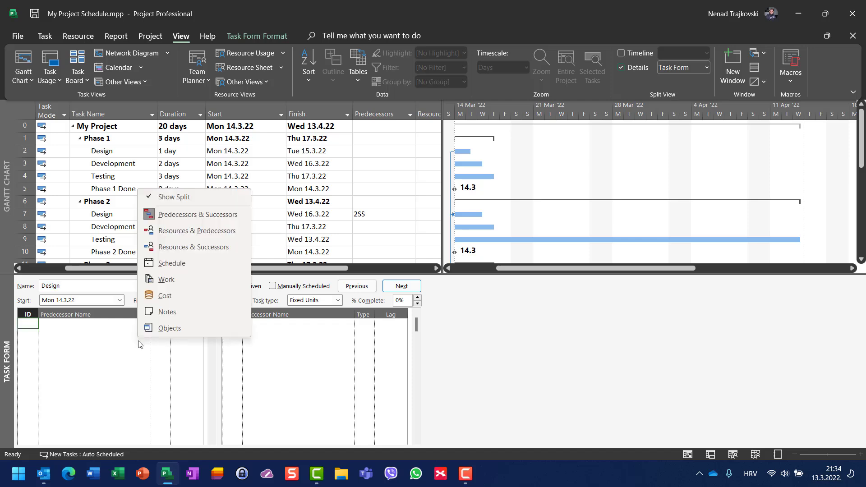
click(195, 231)
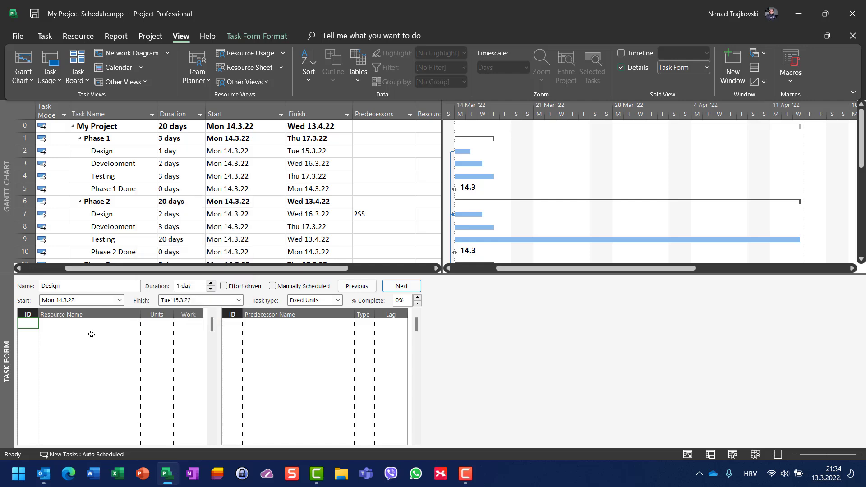
right_click(129, 333)
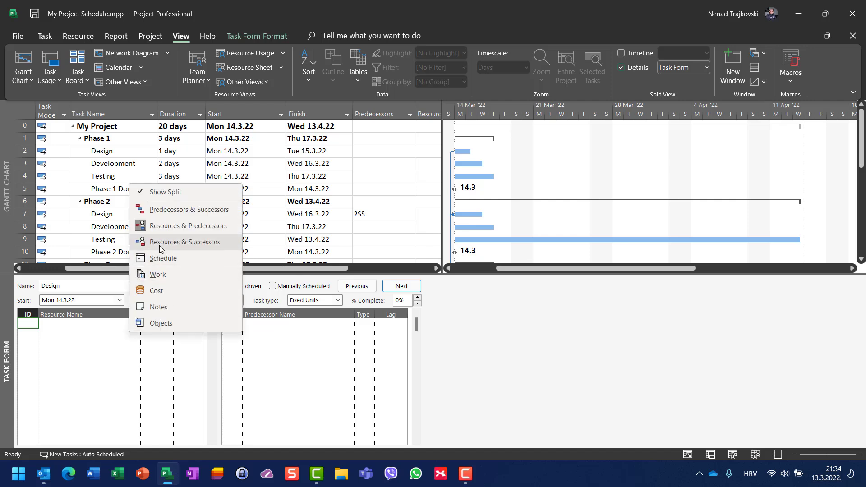
click(160, 243)
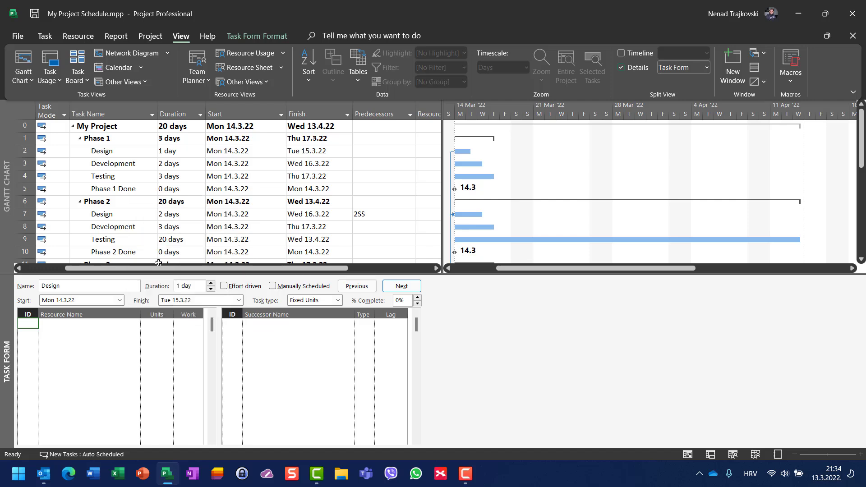
right_click(122, 335)
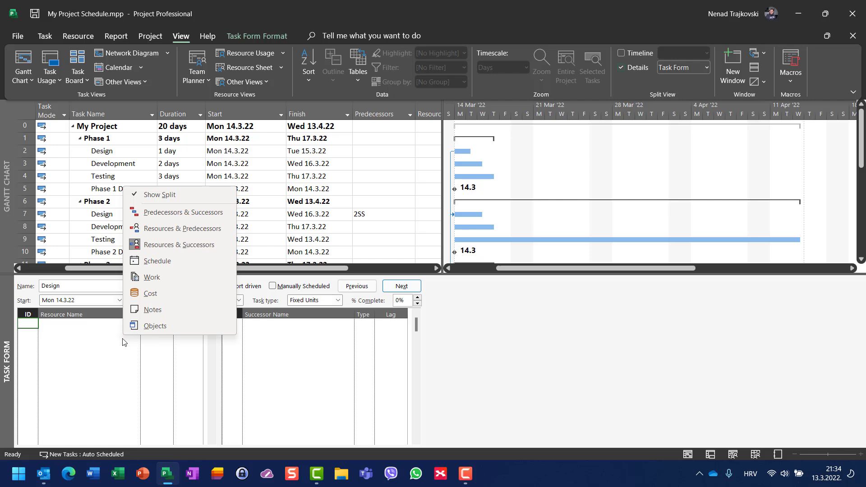
click(171, 214)
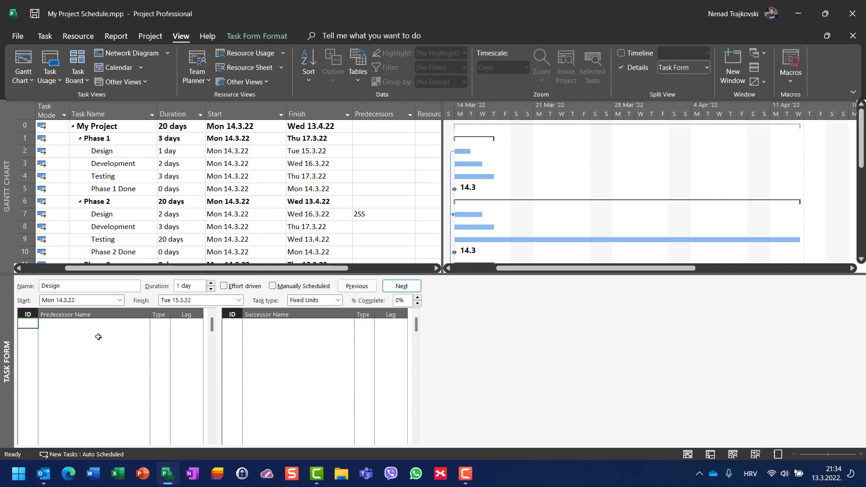
right_click(137, 336)
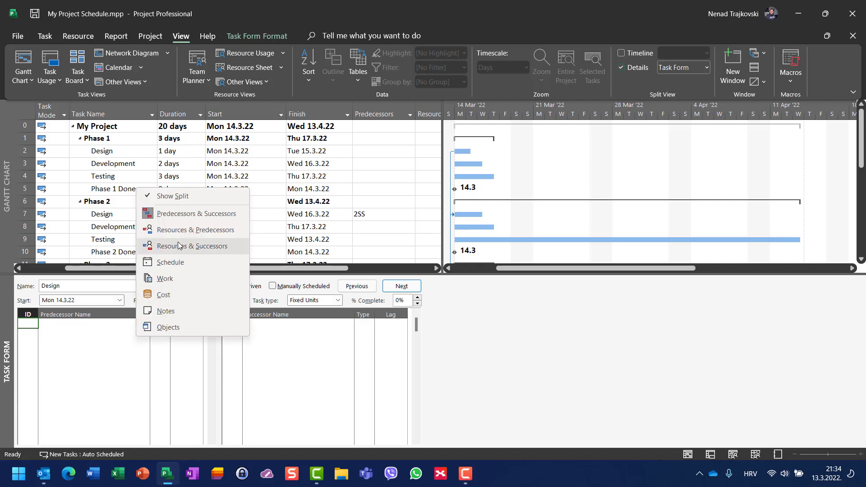
click(113, 346)
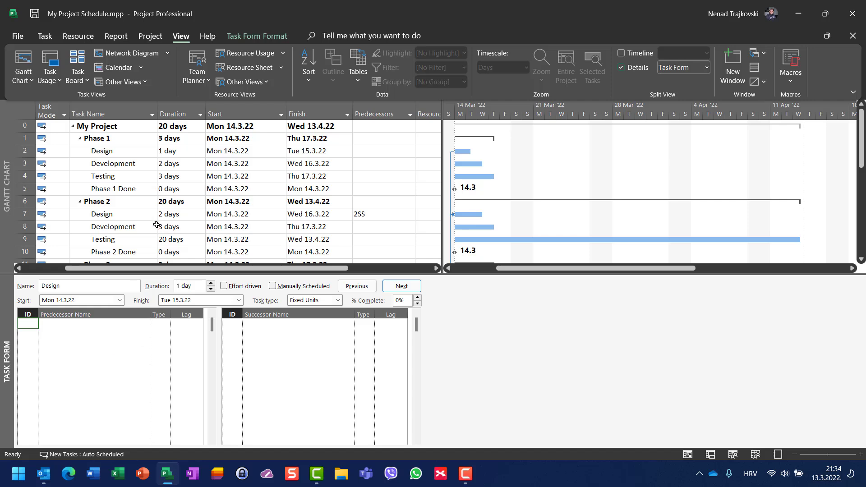
Select Phase 5's Design task and choose Phase 1's Design task as its first predecessor in the Task Form
scroll(154, 219, down, 8)
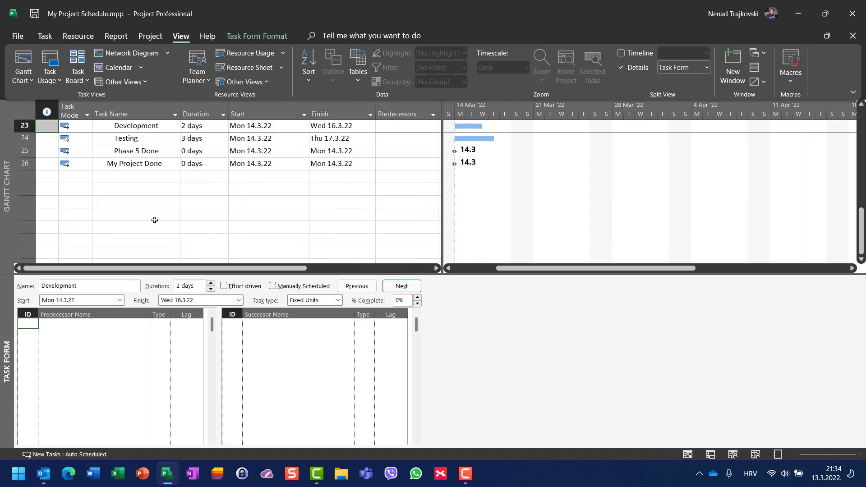
key(Up)
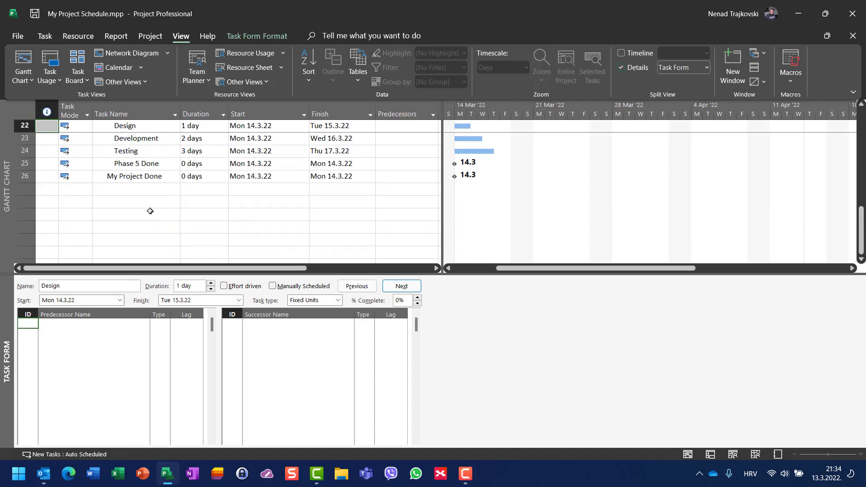
key(Up)
click(25, 139)
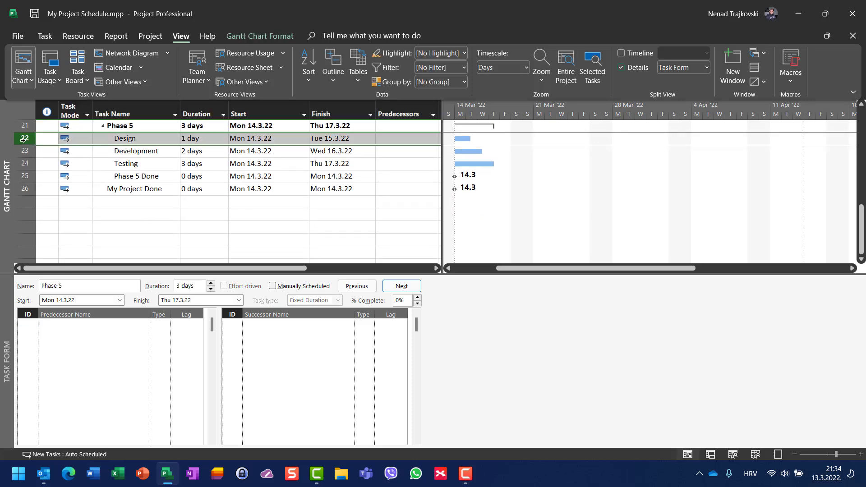
click(143, 326)
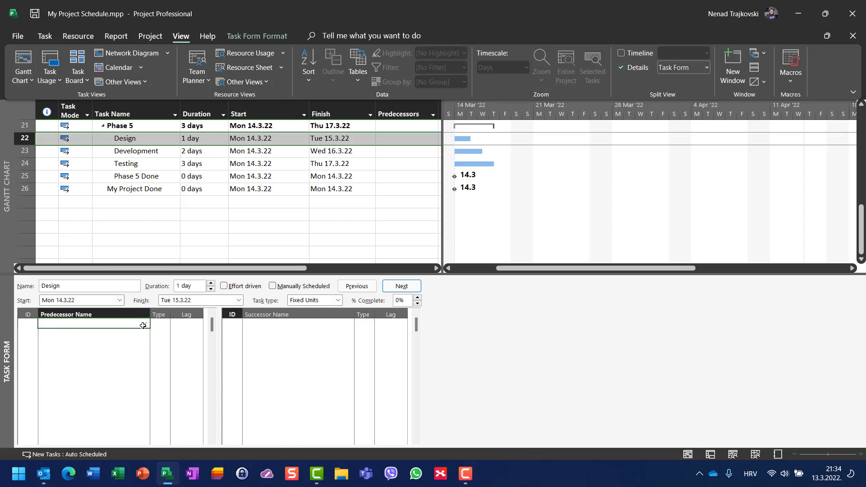
click(144, 325)
scroll(116, 217, up, 3)
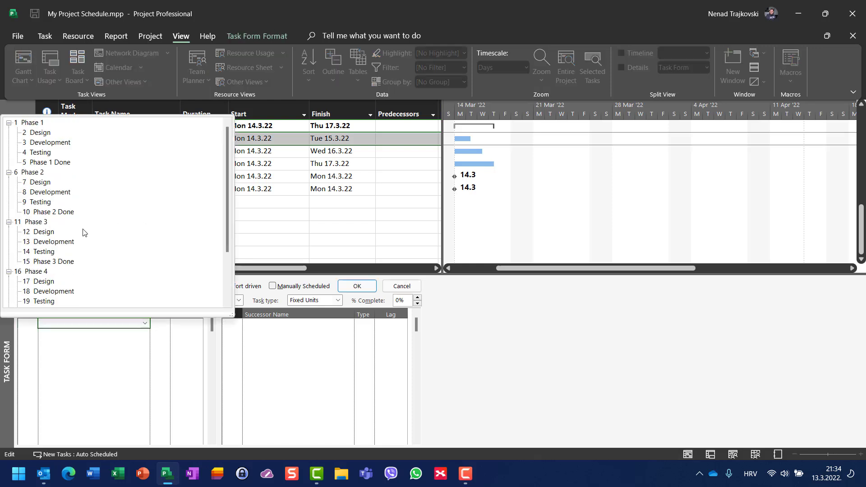
click(39, 133)
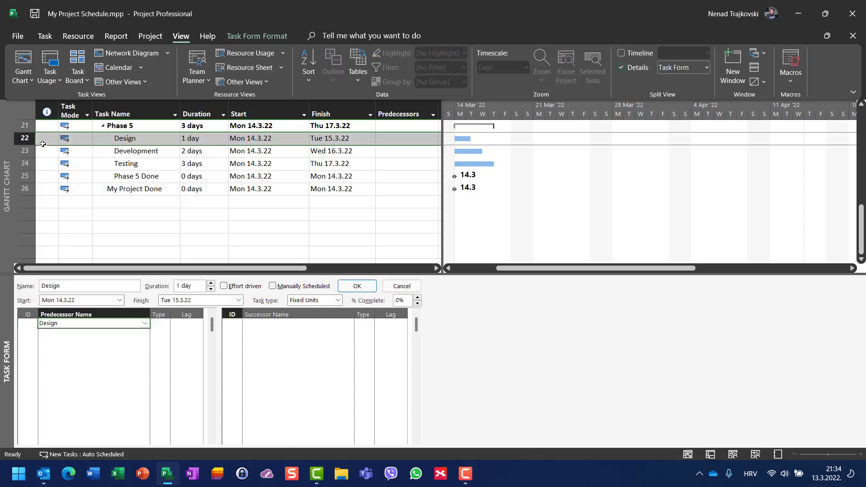
Choose Phase 2's Design task as the second predecessor of Phase 5's Design task
click(145, 333)
click(145, 333)
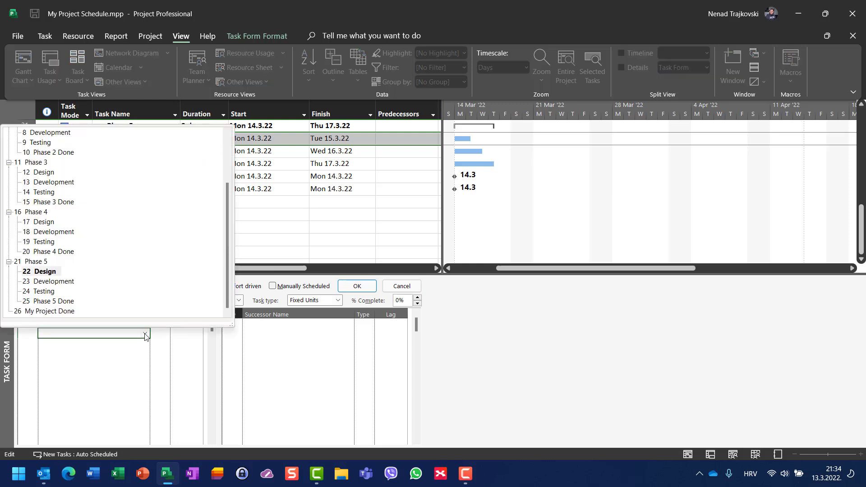
scroll(79, 172, up, 3)
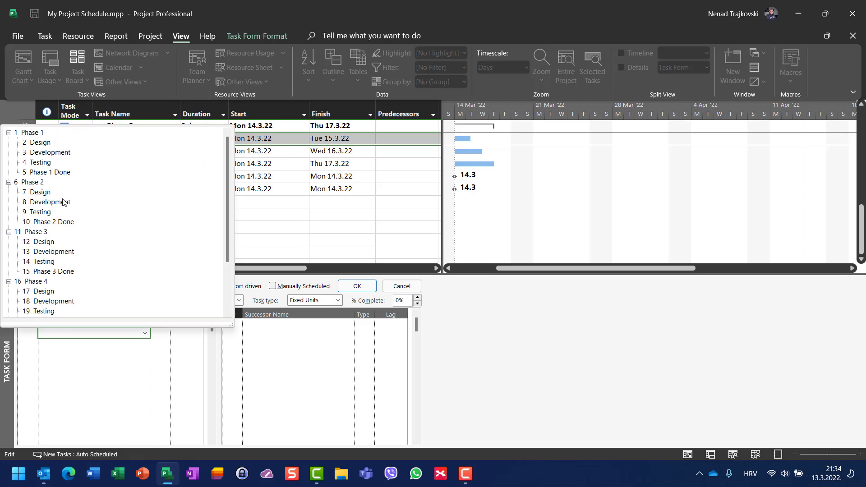
click(40, 193)
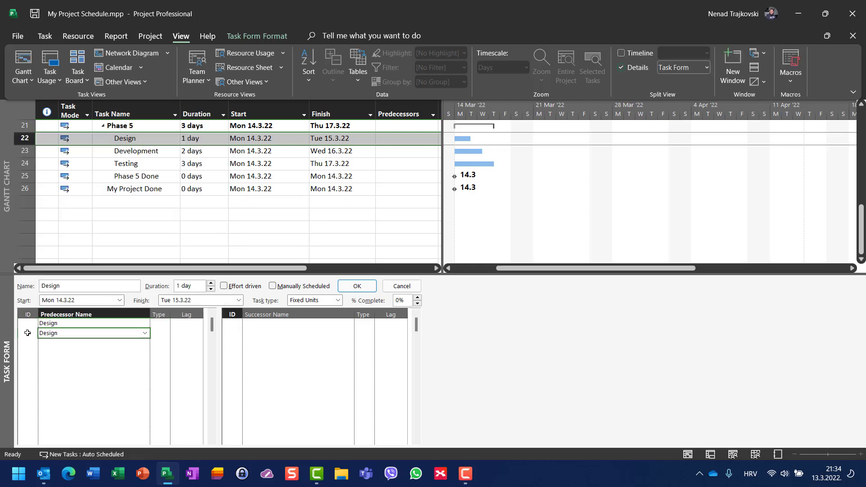
Set the ID of the second Design predecessor to 7 and of the first one to 2 in the Task Form
click(28, 333)
click(144, 336)
click(145, 335)
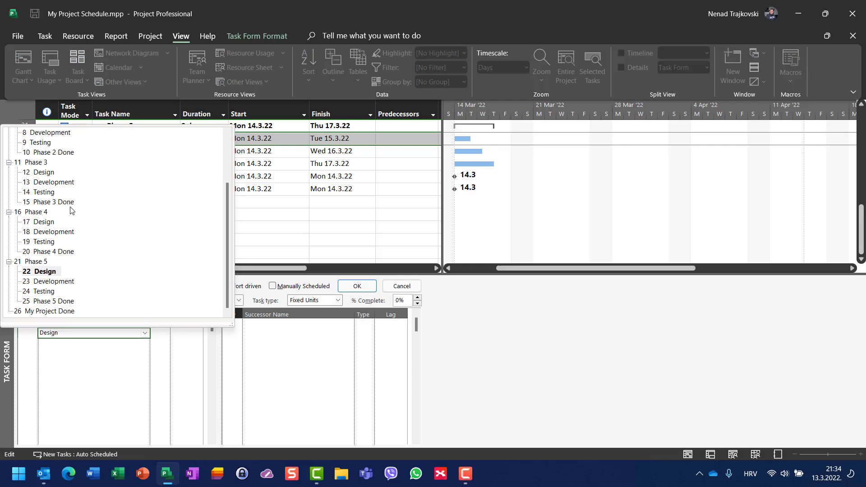
scroll(65, 185, up, 1)
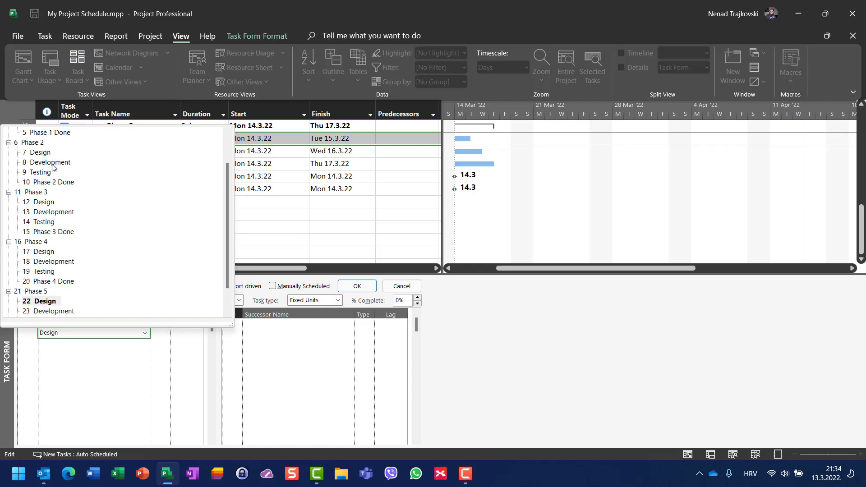
click(30, 334)
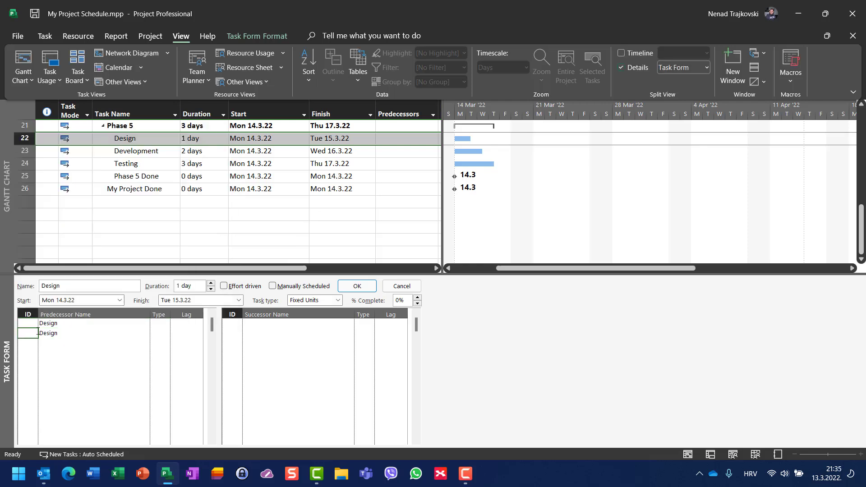
text(7)
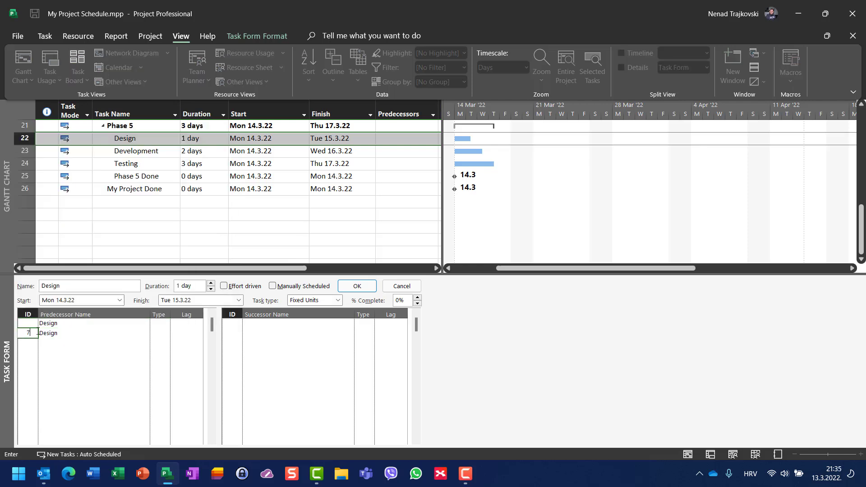
click(133, 347)
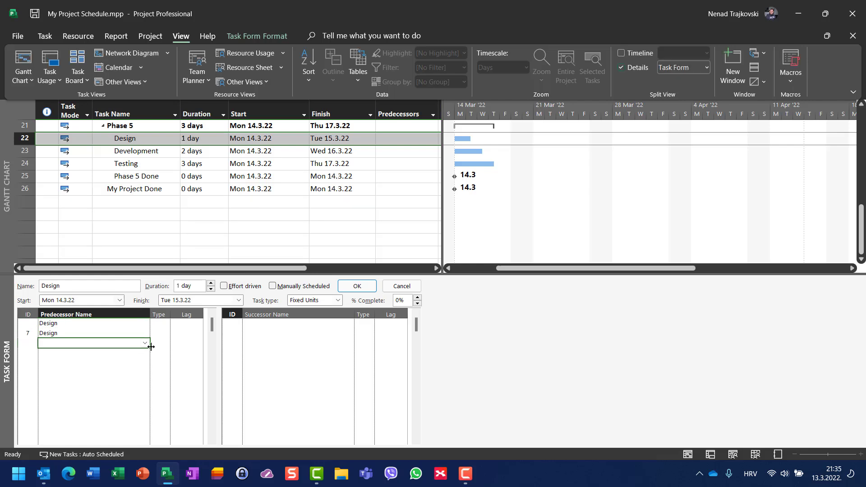
click(34, 326)
text(2)
Add Phase 3's Design task as the third predecessor and set its ID to 12
click(125, 346)
click(146, 344)
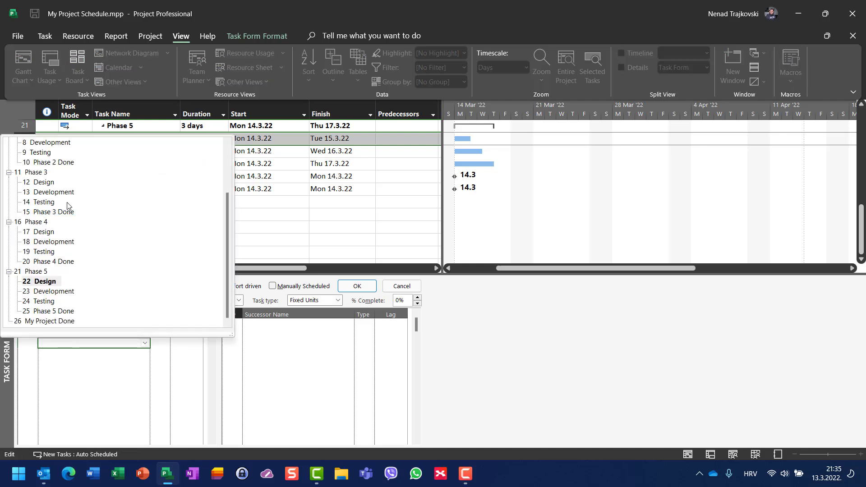
click(47, 184)
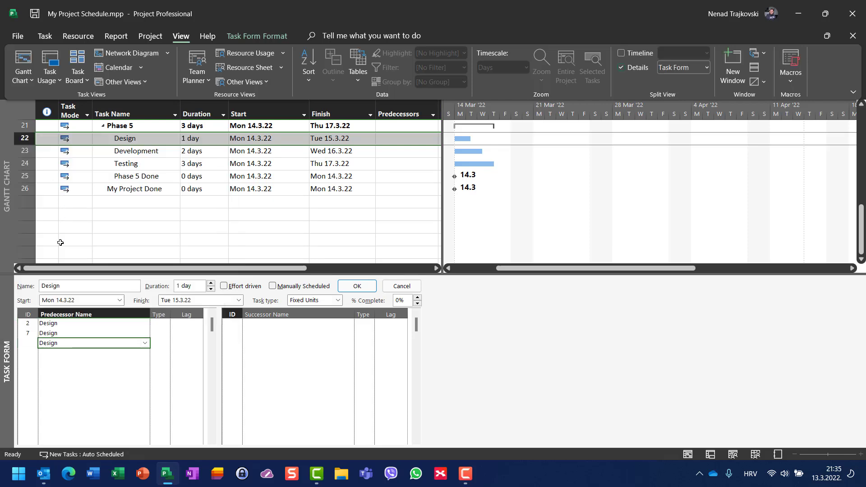
click(32, 344)
text(12)
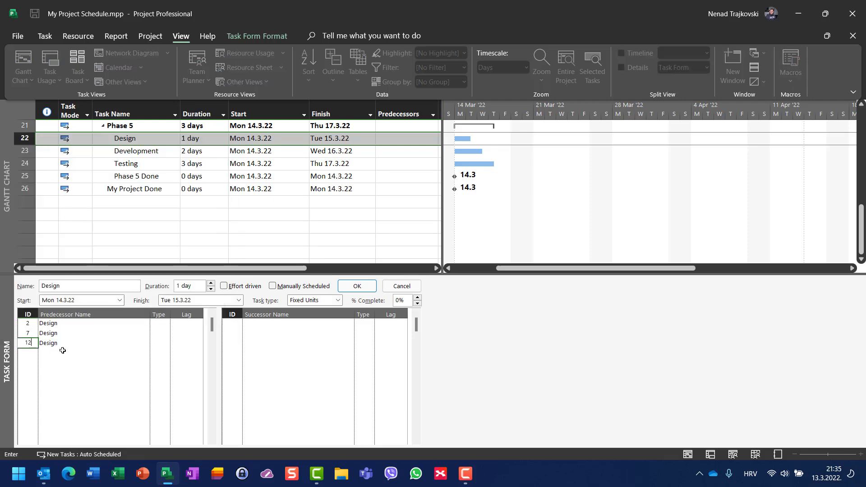
Add Phase 4's Design task as the fourth predecessor and set its ID to 17
click(141, 352)
click(145, 353)
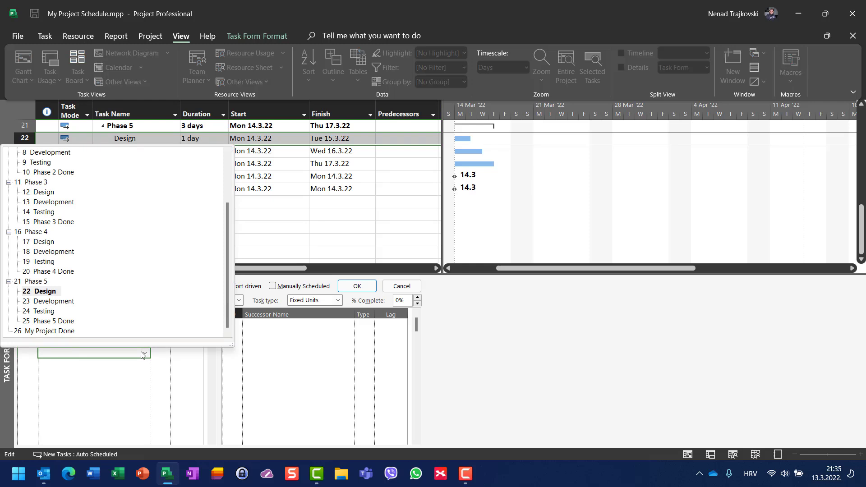
click(44, 242)
click(28, 352)
text(17)
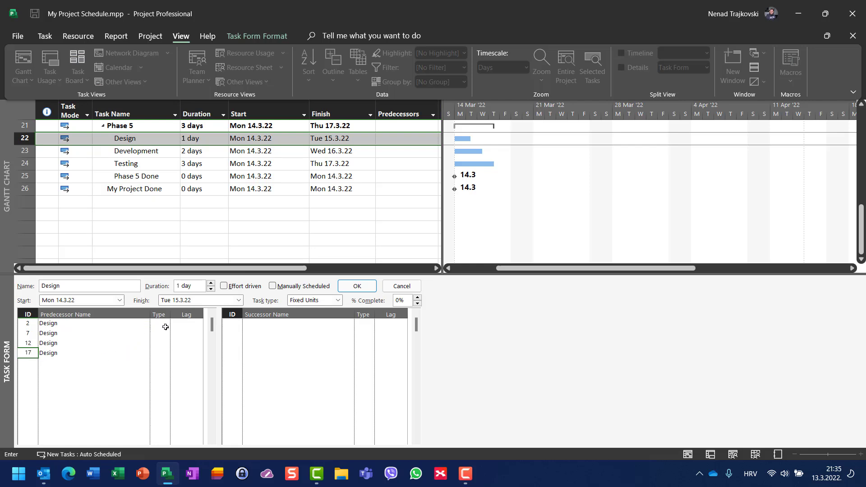
Set the link type of predecessors 2, 12 and 17 to SS and of predecessor 7 to SF
click(166, 325)
click(165, 323)
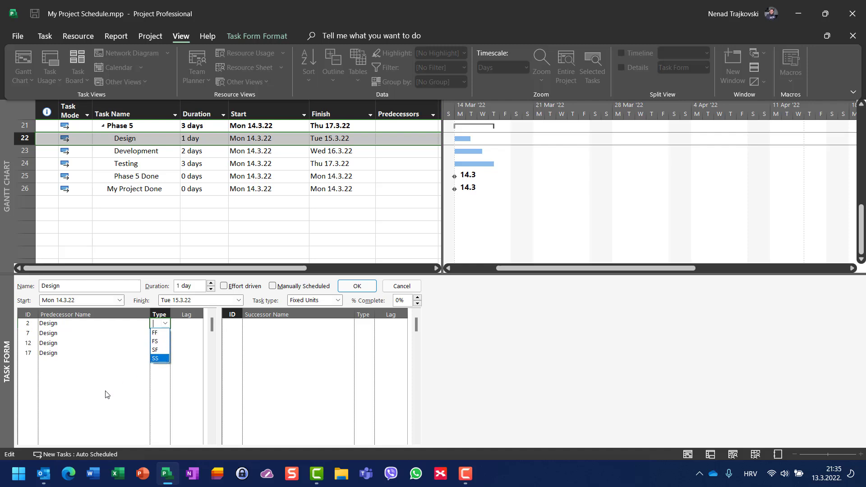
click(163, 360)
click(162, 333)
click(166, 333)
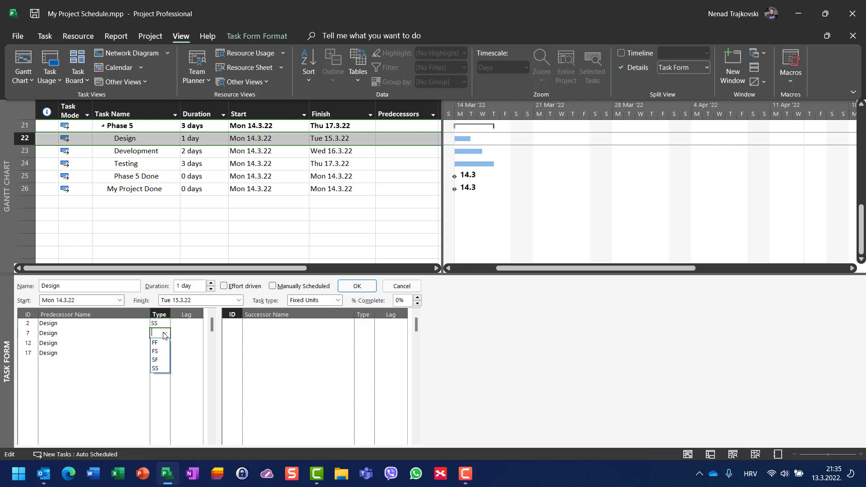
click(160, 360)
click(162, 343)
click(165, 344)
click(160, 377)
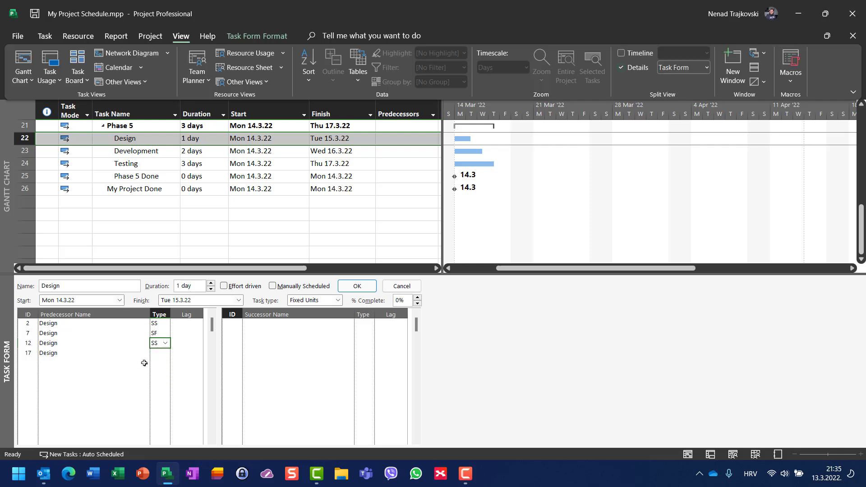
click(162, 353)
click(165, 353)
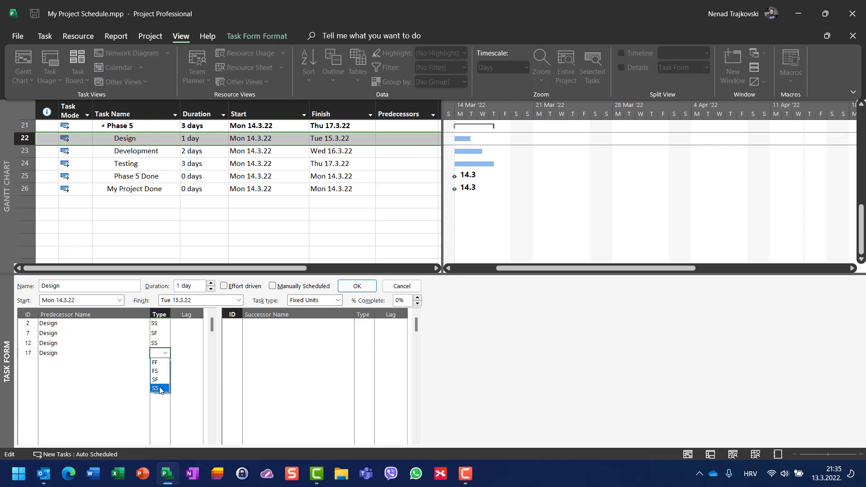
click(159, 389)
Try to apply the four predecessors to Phase 5's Design task, and discard the Task Form entries
click(358, 287)
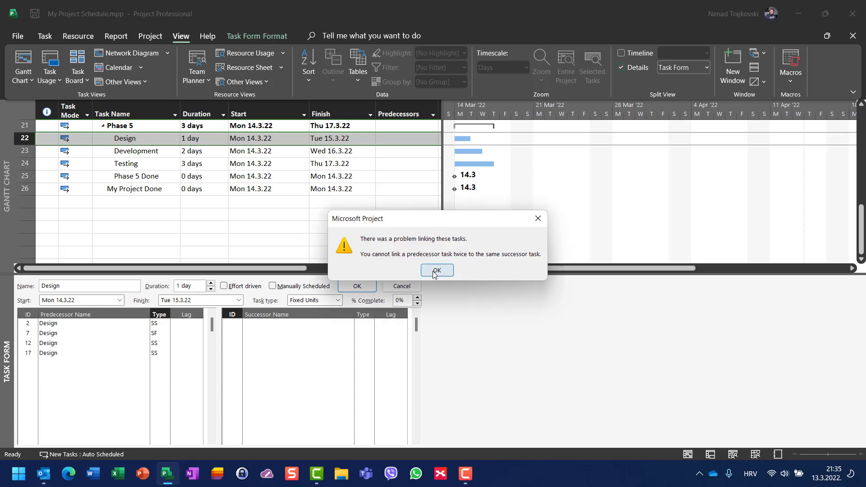
click(436, 270)
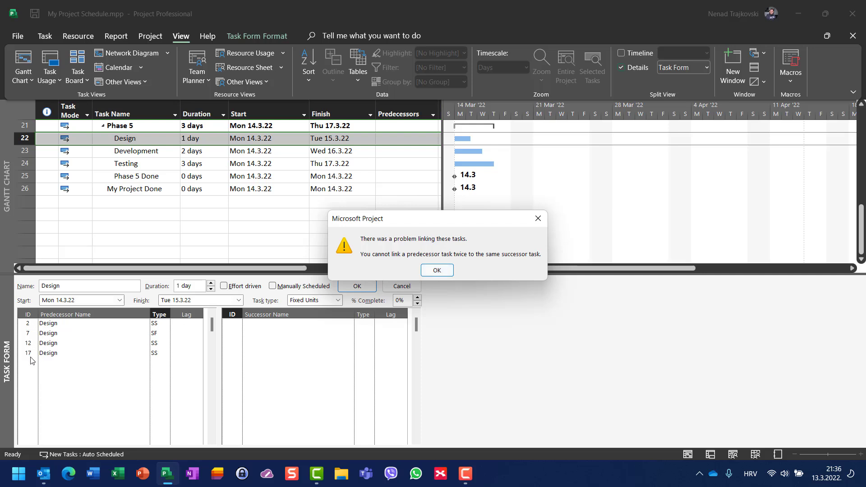
click(437, 270)
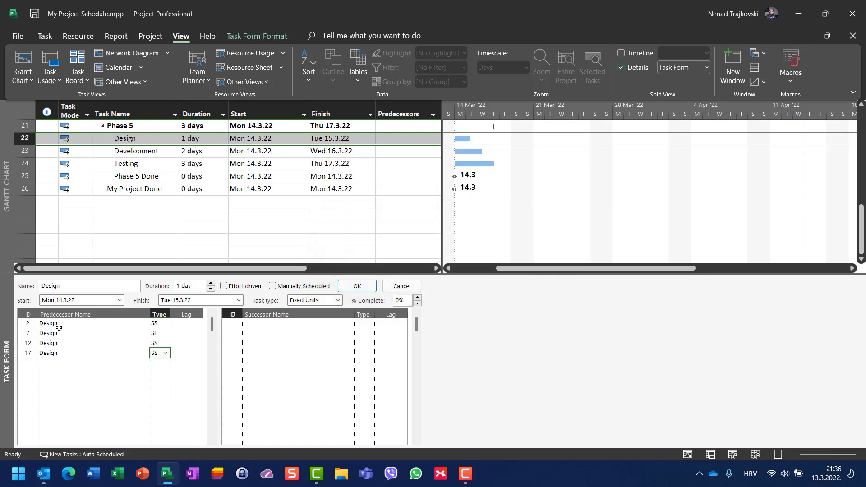
click(58, 323)
click(70, 353)
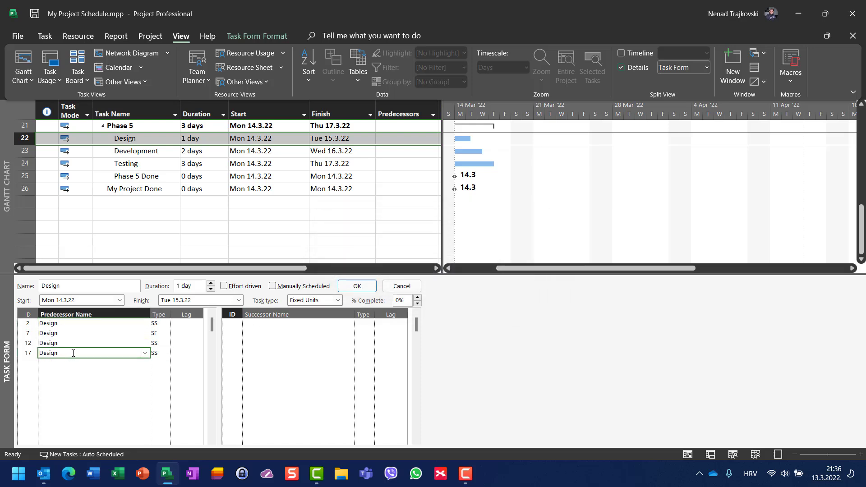
click(393, 289)
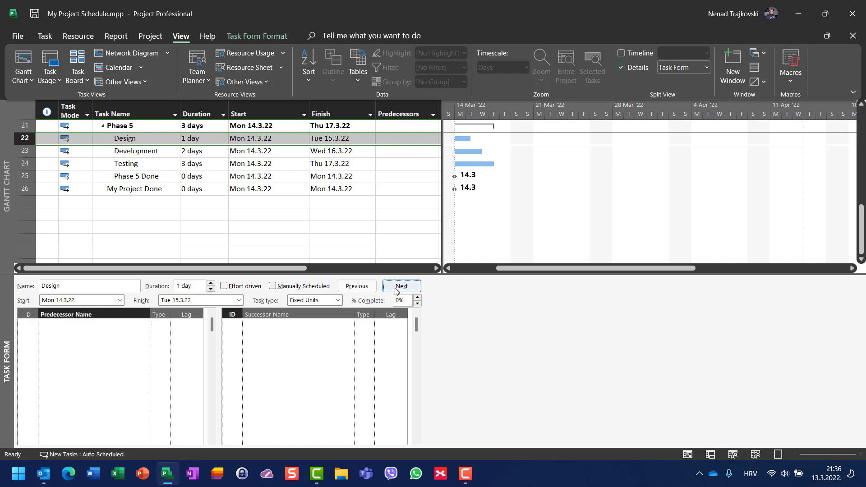
Shrink the Task Form pane to enlarge the Gantt Chart and return to the start of the task list
drag(359, 273, 310, 445)
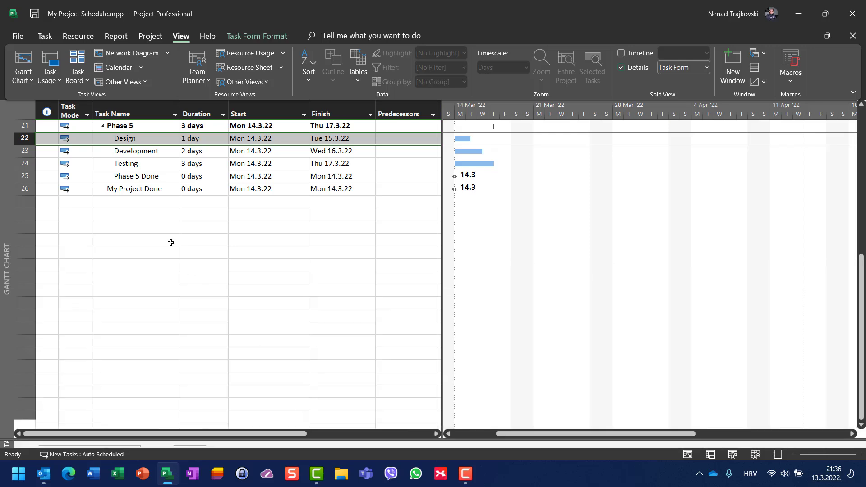
scroll(167, 216, up, 5)
scroll(158, 202, up, 3)
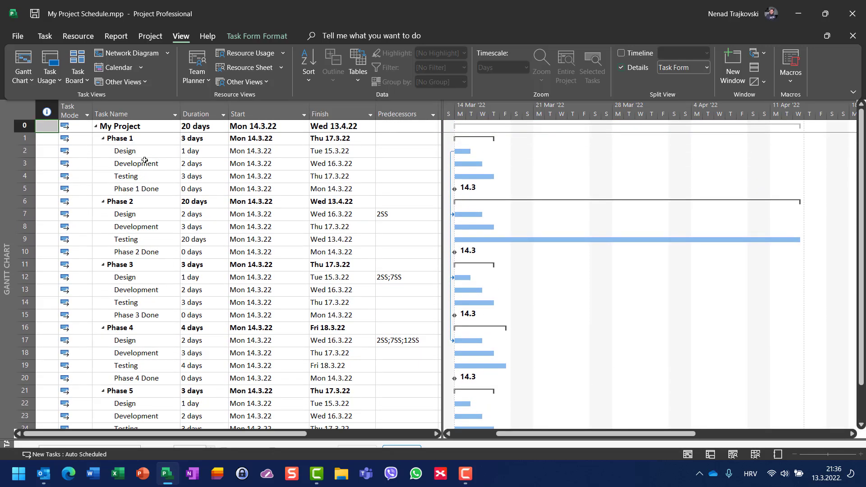
Rename Phase 1's Design task to Design1 and Phase 2's Design task to Design2
click(145, 153)
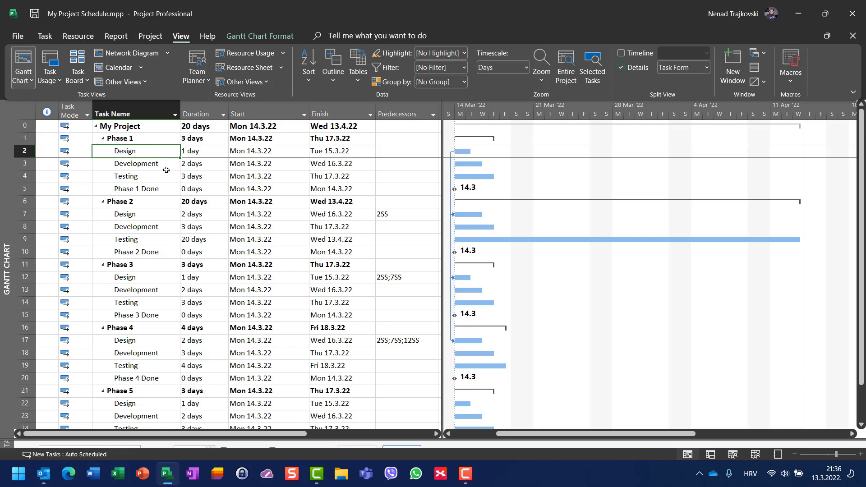
text(Design1)
key(Return)
key(Down)
key(Down)
key(Down)
key(Down)
text(Des)
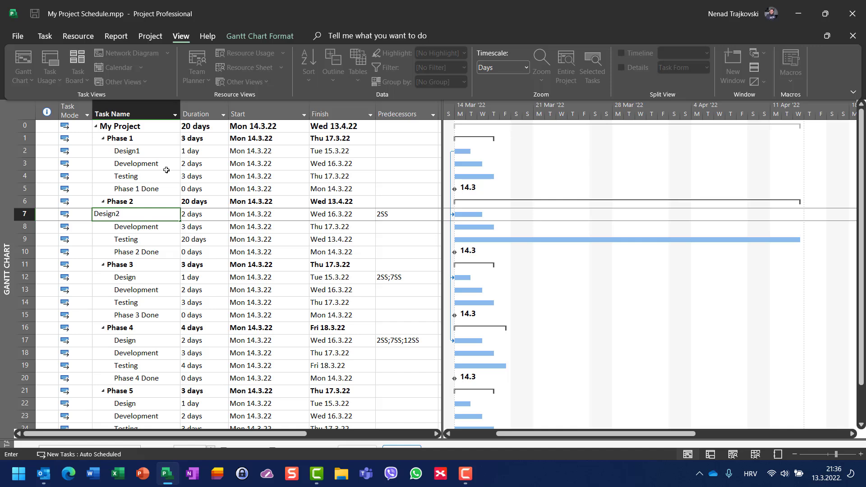
key(Return)
Rename Phase 3's Design task to Design3
key(Down)
key(Down)
key(Down)
key(Down)
text(Des)
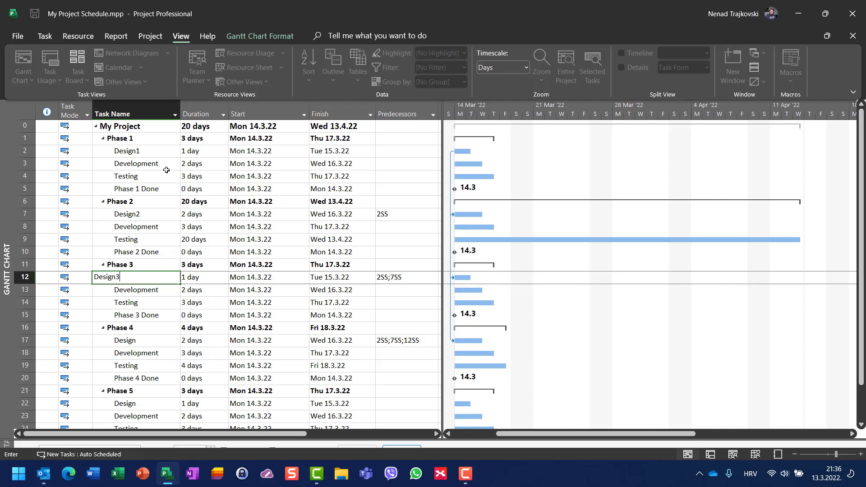
text(ign3)
key(Return)
Rename Phase 4's Design task to Desgin4
key(Down)
key(Down)
key(Down)
key(Down)
text(De)
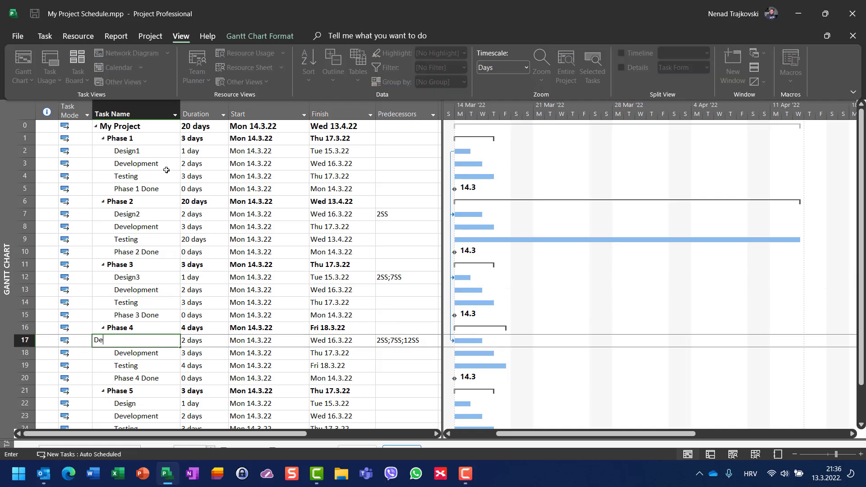
text(sgin4)
key(Return)
Rename Phase 5's Design task to Design5
key(Down)
key(Down)
key(Down)
key(Down)
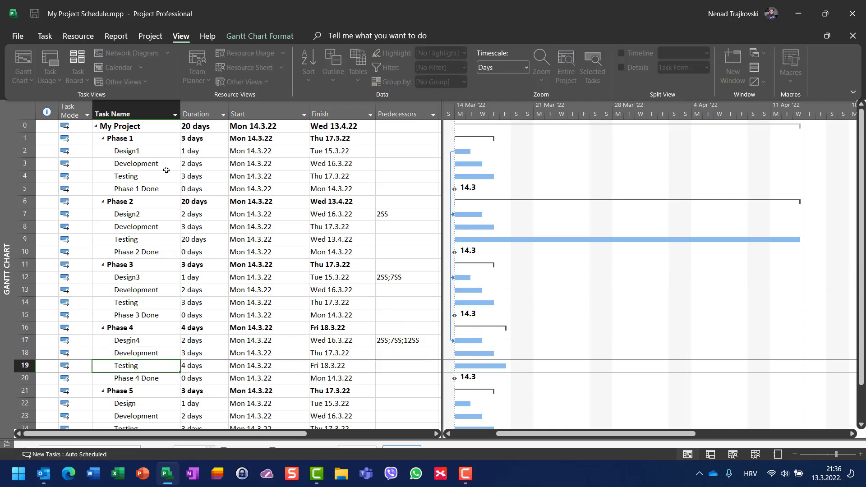
text(Desi)
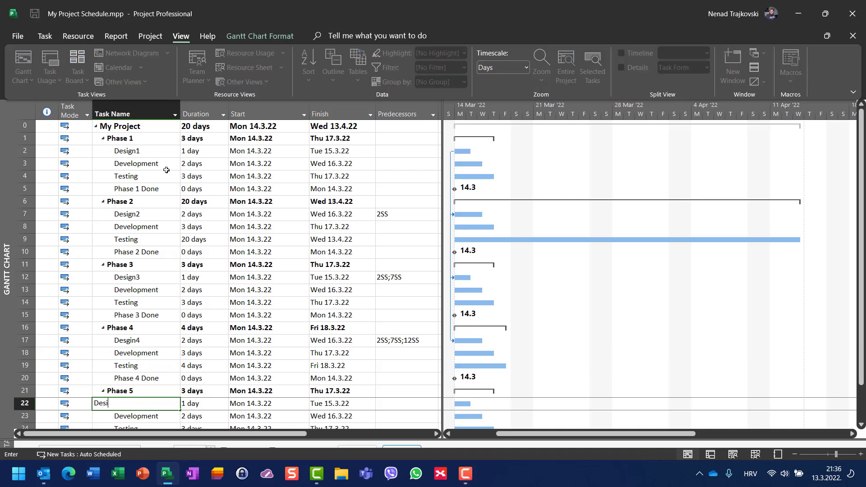
text(gn5)
key(Return)
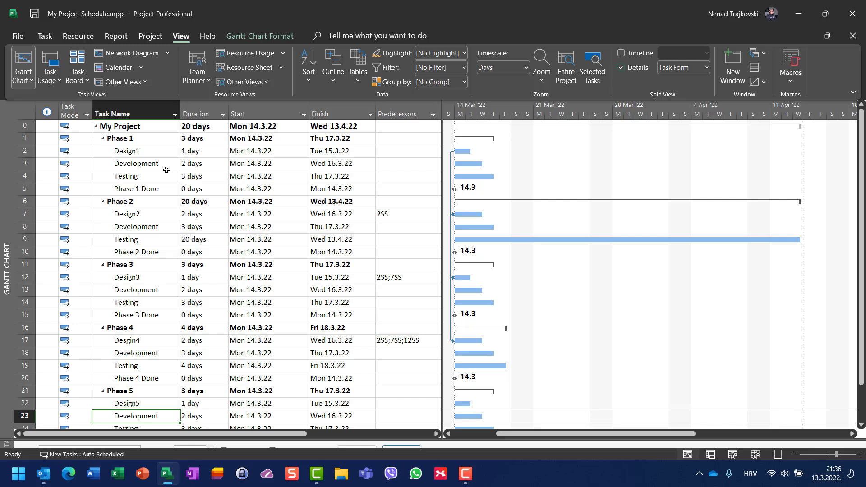
Show the Task Form for Design5 and add Design1 and Design2 as its predecessors
key(Up)
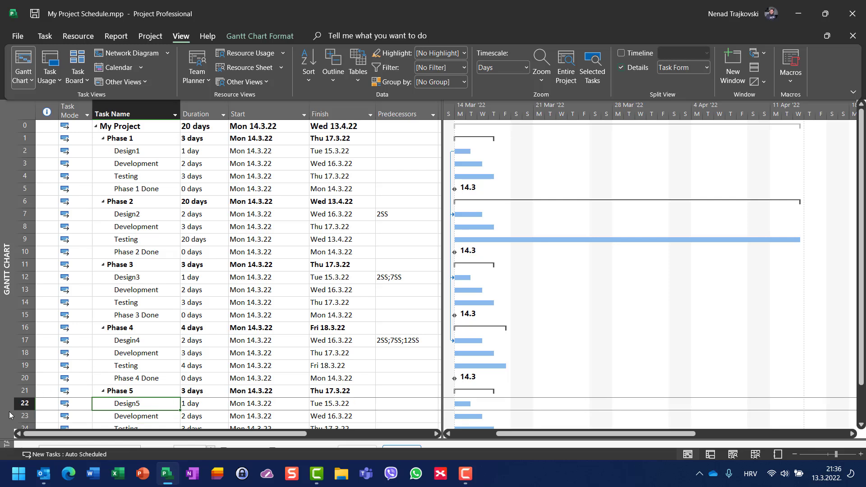
click(18, 404)
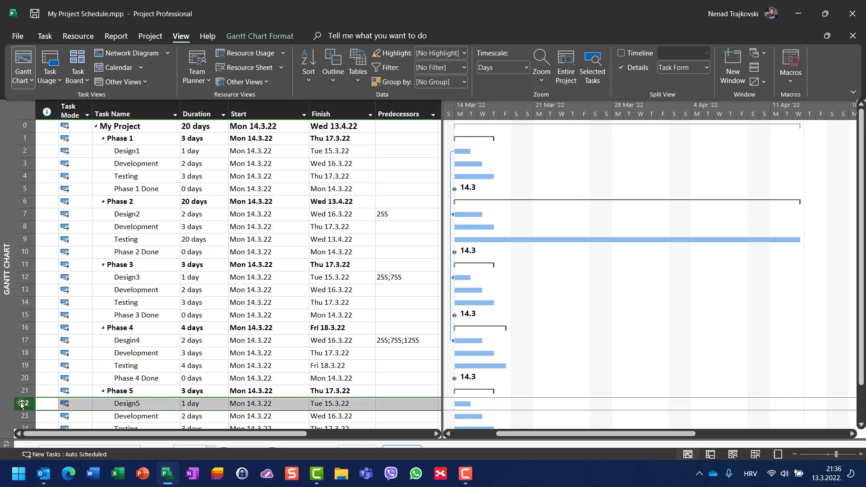
click(622, 68)
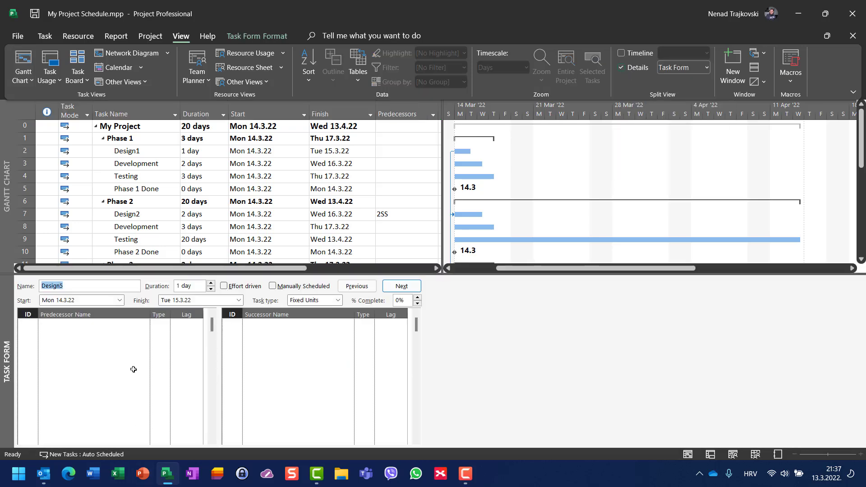
click(144, 325)
click(145, 324)
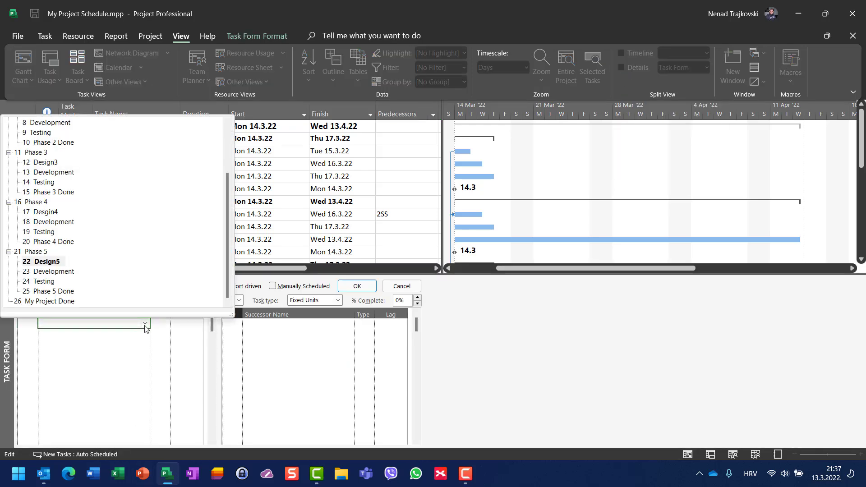
scroll(78, 214, up, 3)
click(43, 134)
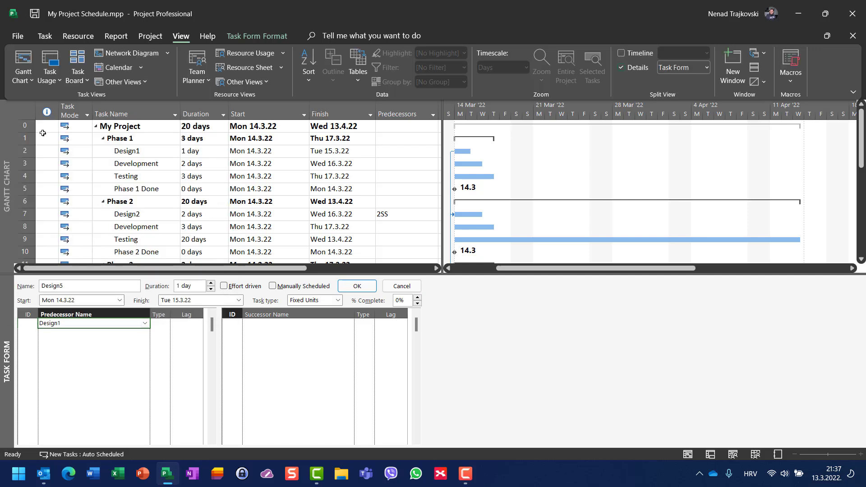
click(125, 338)
click(145, 334)
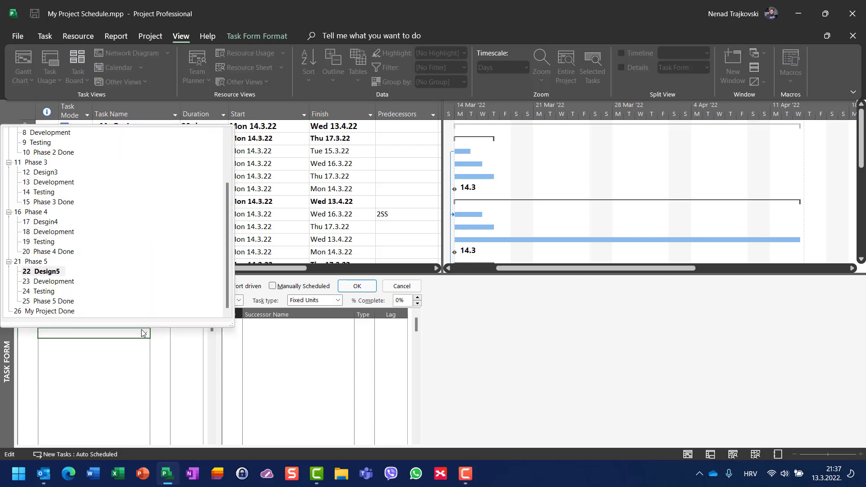
scroll(51, 176, up, 2)
scroll(51, 176, up, 1)
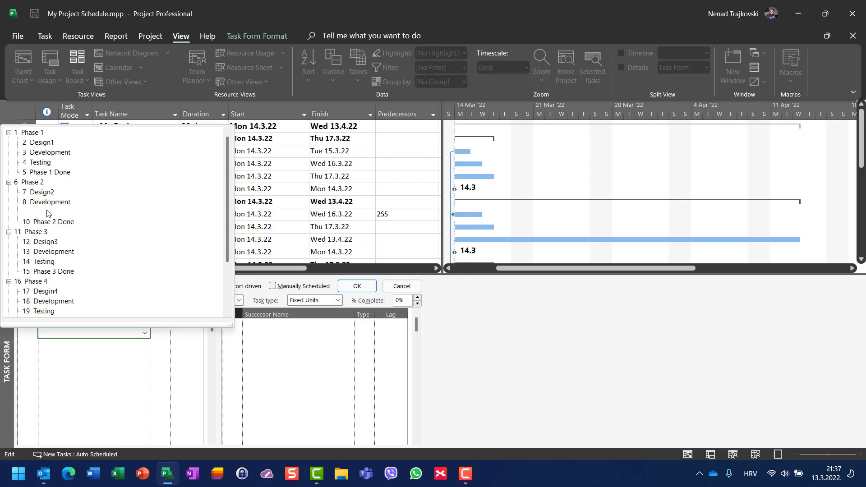
click(47, 194)
Add Design3 and Desgin4 to Design5's predecessors in the Task Form
click(145, 343)
click(145, 343)
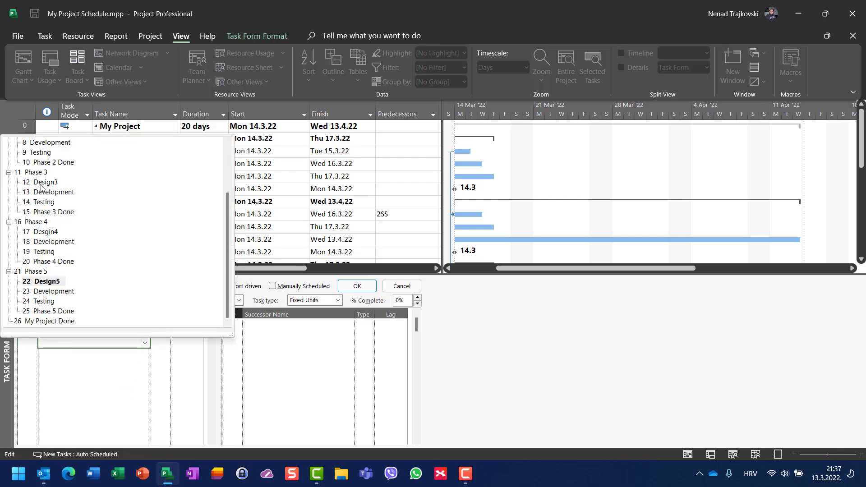
click(43, 183)
click(145, 354)
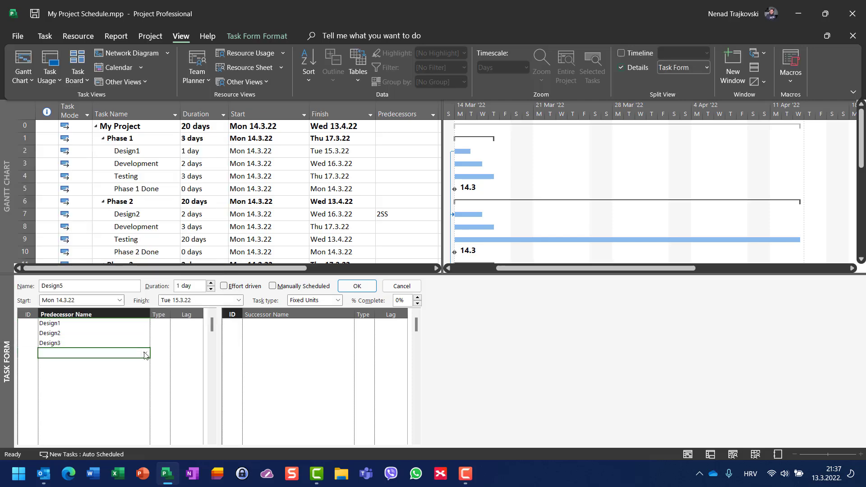
click(145, 353)
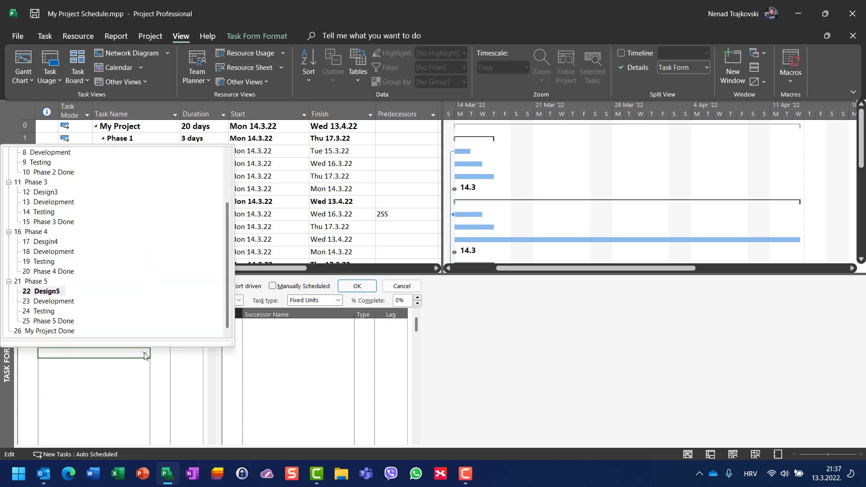
click(62, 245)
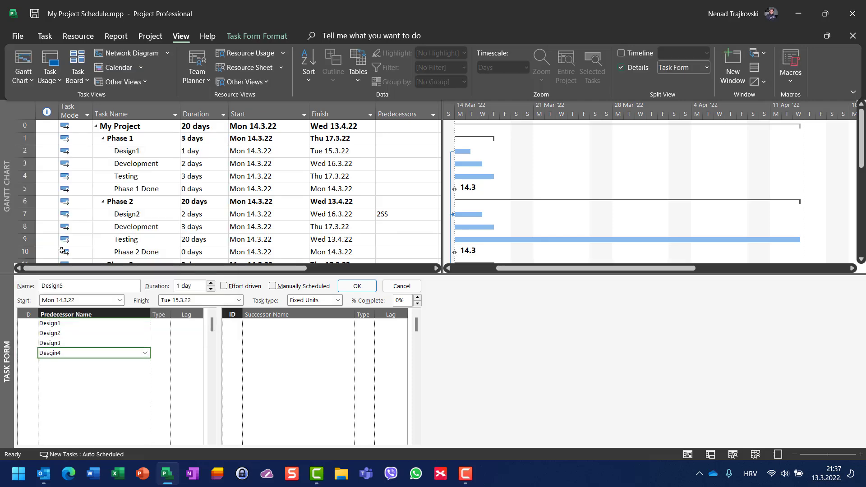
Set the link type of all four Design5 predecessors to SS and apply the changes
click(163, 323)
click(166, 323)
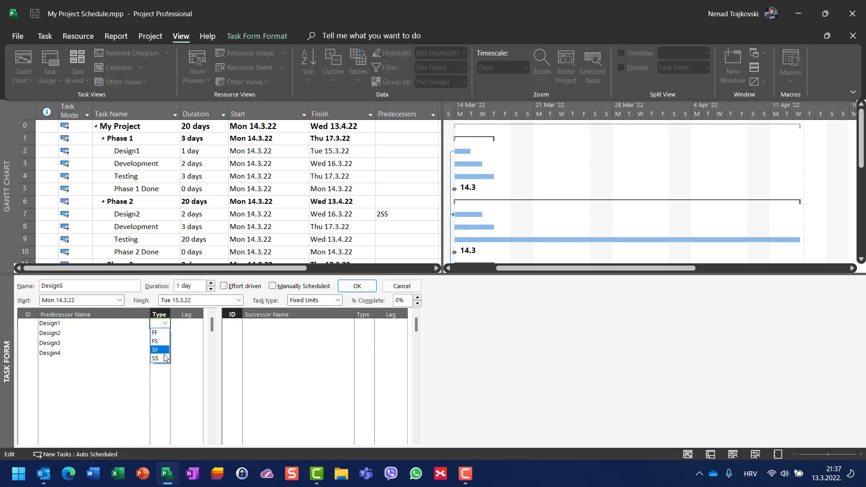
click(163, 359)
click(167, 334)
click(166, 333)
click(164, 369)
click(166, 344)
click(165, 343)
click(163, 379)
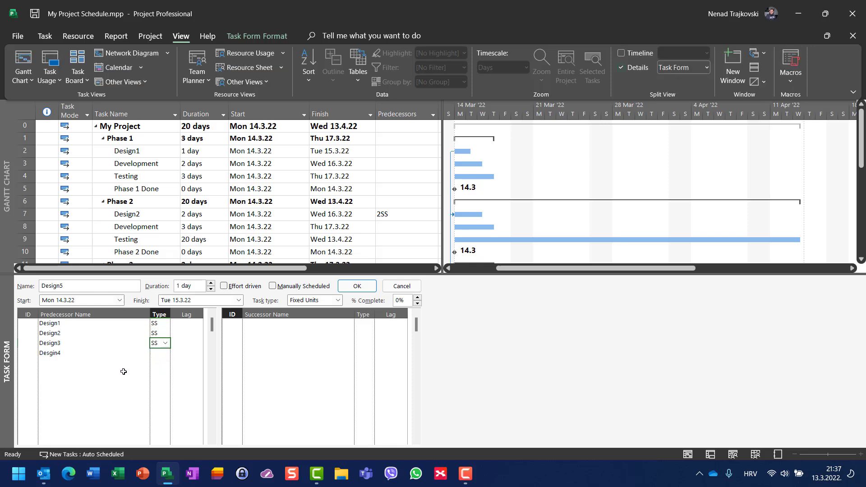
click(166, 353)
click(166, 354)
click(163, 388)
click(358, 288)
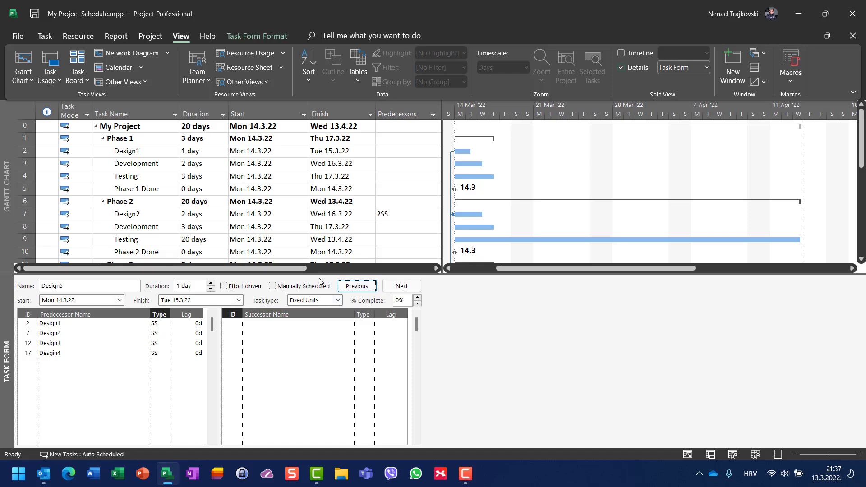
Remove all four predecessors from Design5, apply the change, and collapse the Task Form pane to enlarge the Gantt Chart
drag(319, 275, 289, 321)
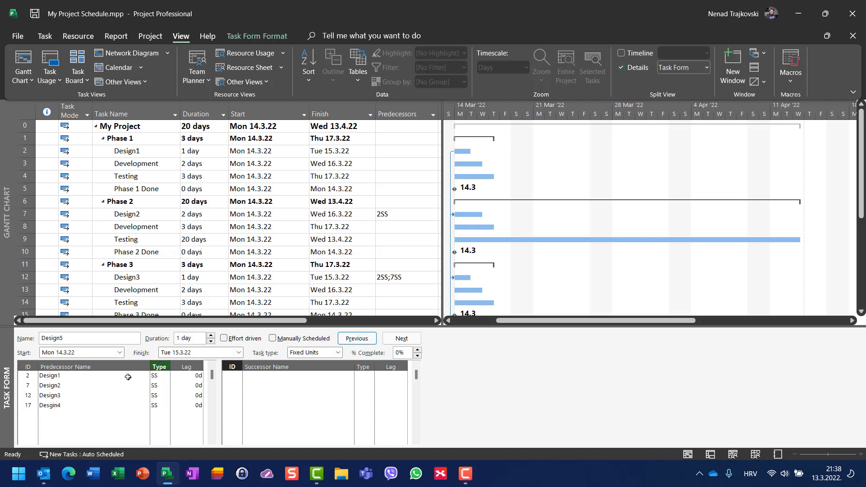
click(102, 377)
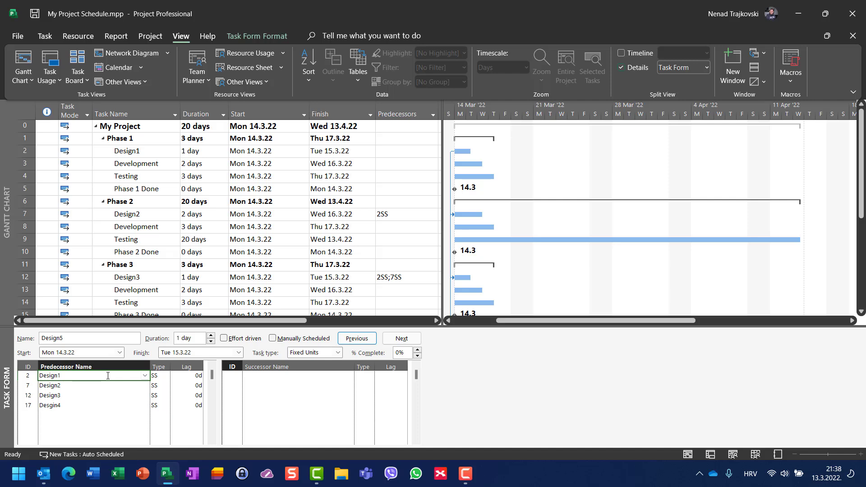
key(Delete)
key(Delete)
key(Delete)
key(Delete)
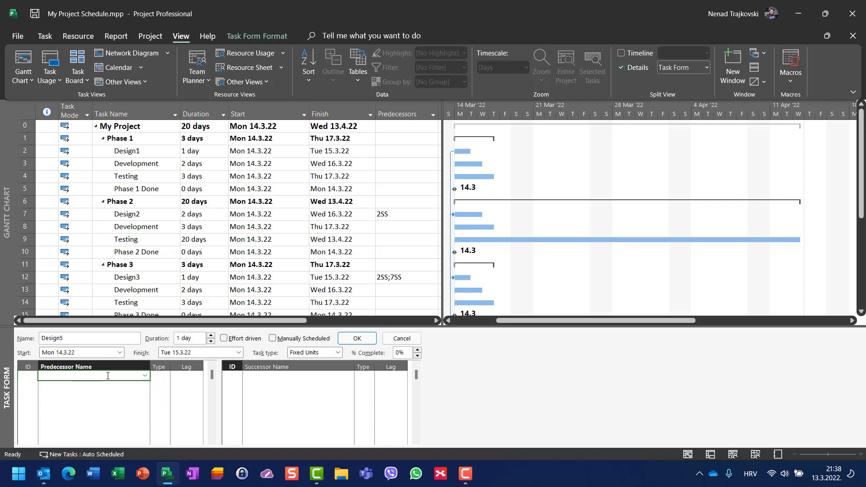
click(355, 338)
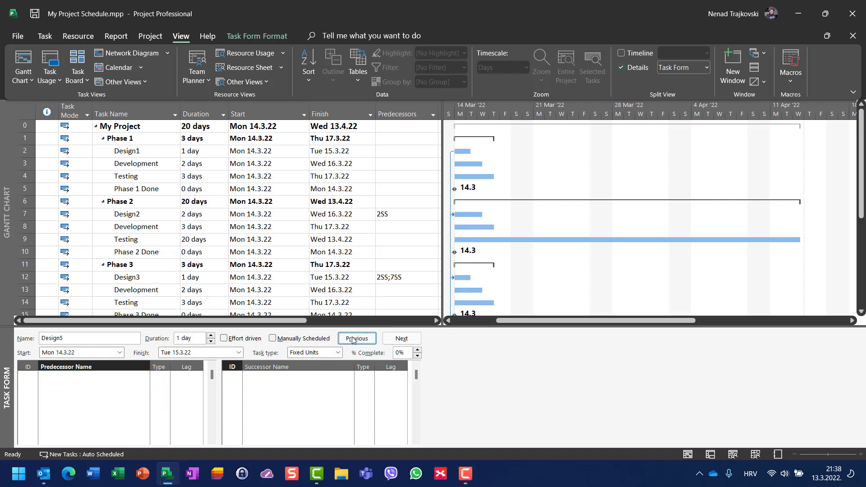
drag(353, 326, 353, 449)
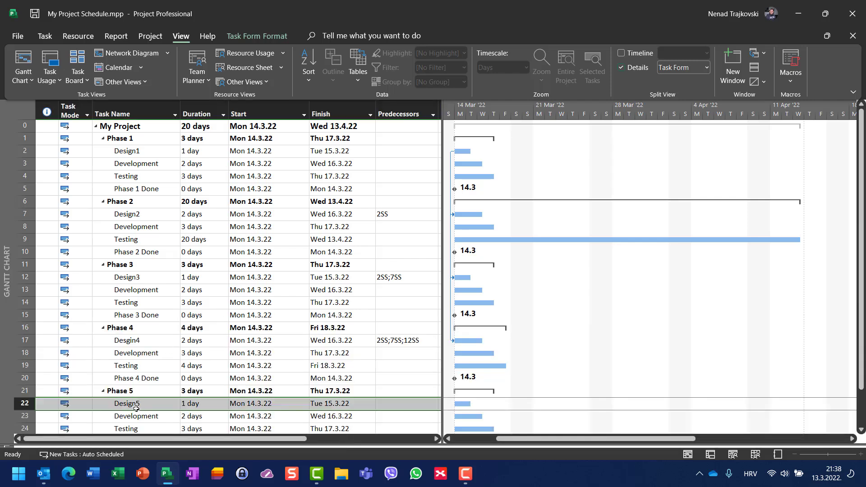
Try adding Design1 as a predecessor of Design5 in the Task Information dialog
double_click(25, 404)
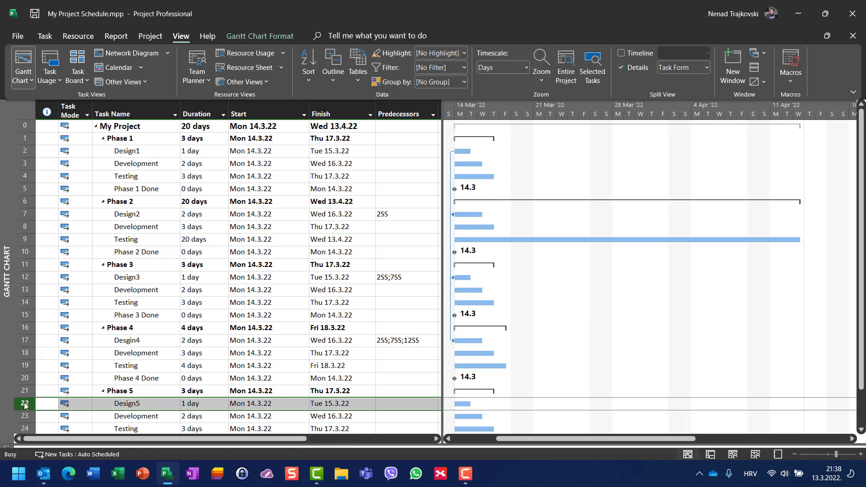
click(450, 192)
click(470, 192)
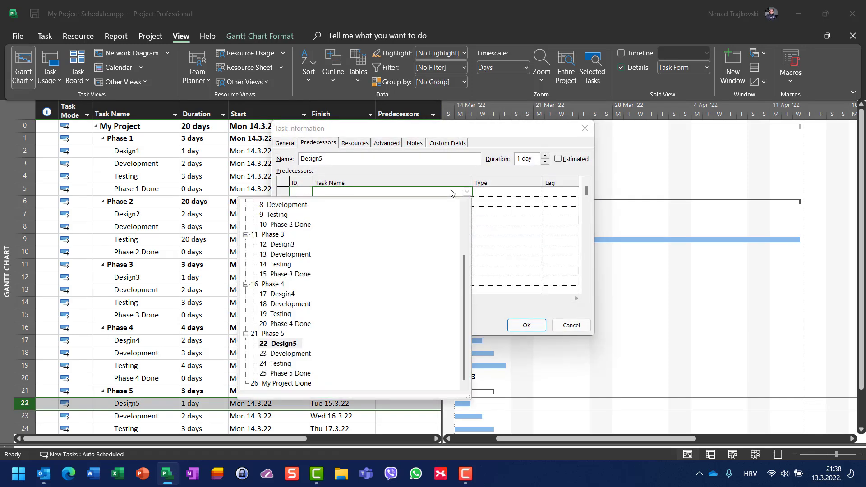
scroll(383, 254, up, 3)
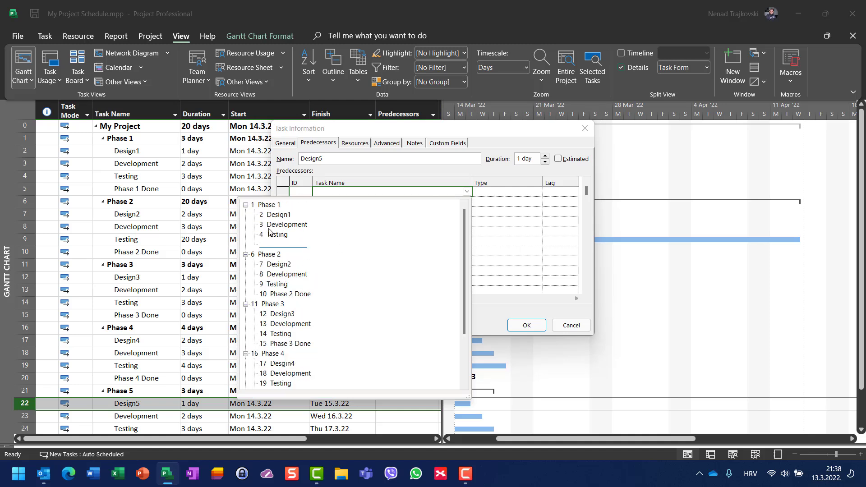
click(286, 217)
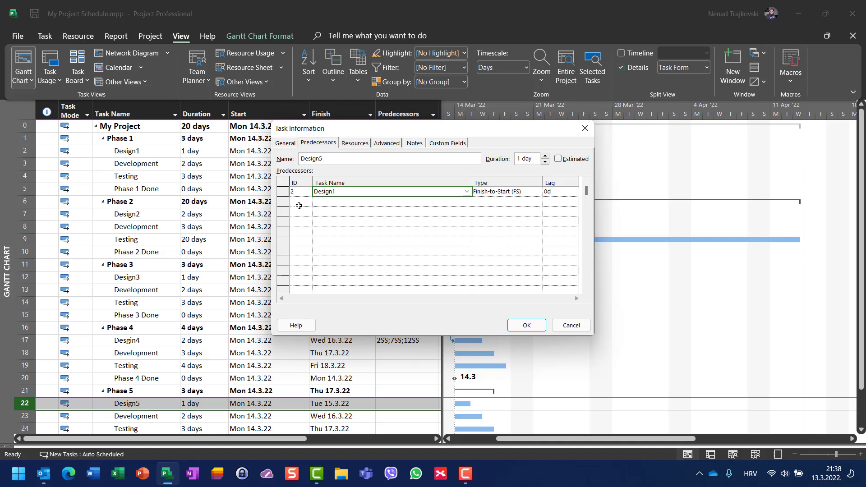
click(566, 326)
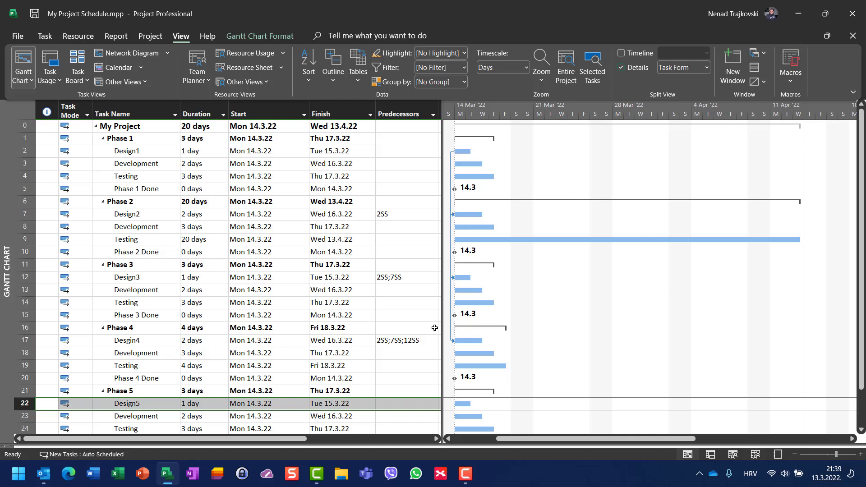
Widen the task table so the Resource Names and Add New Column columns are in view
drag(444, 318, 595, 309)
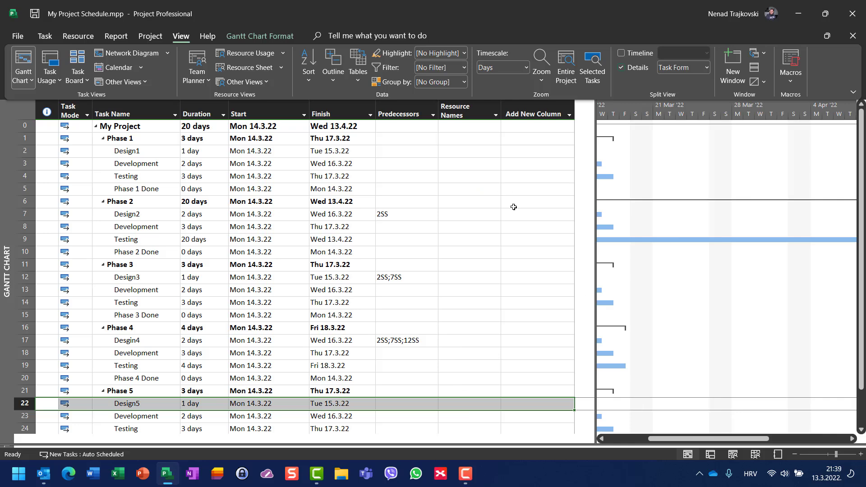
click(570, 115)
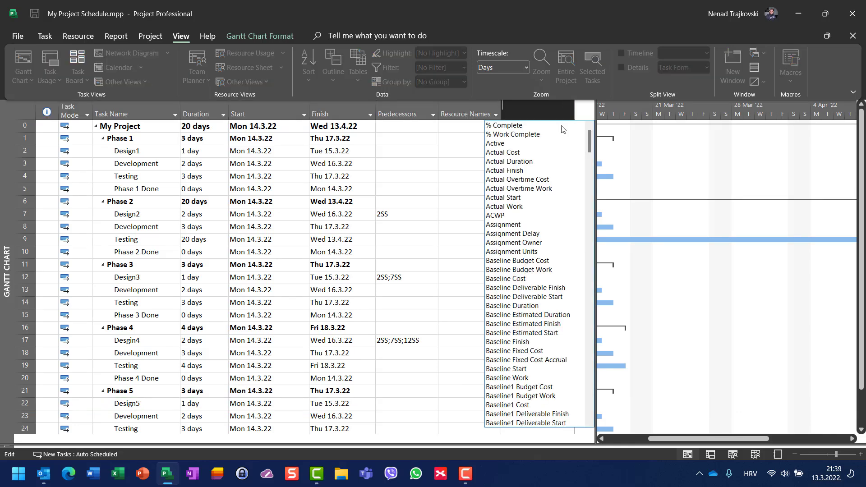
text(Su)
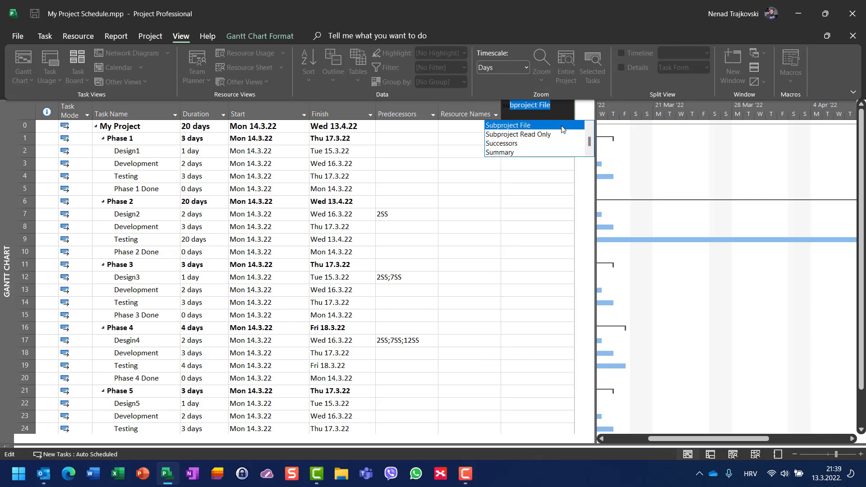
key(BackSpace)
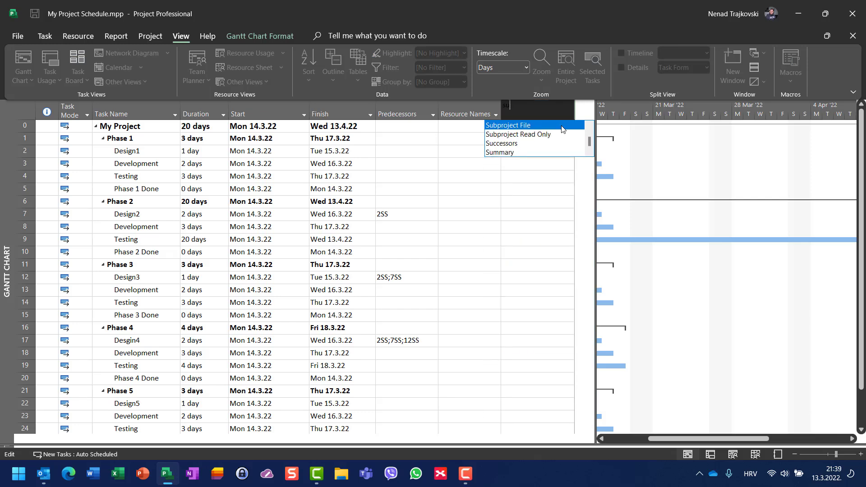
text(su)
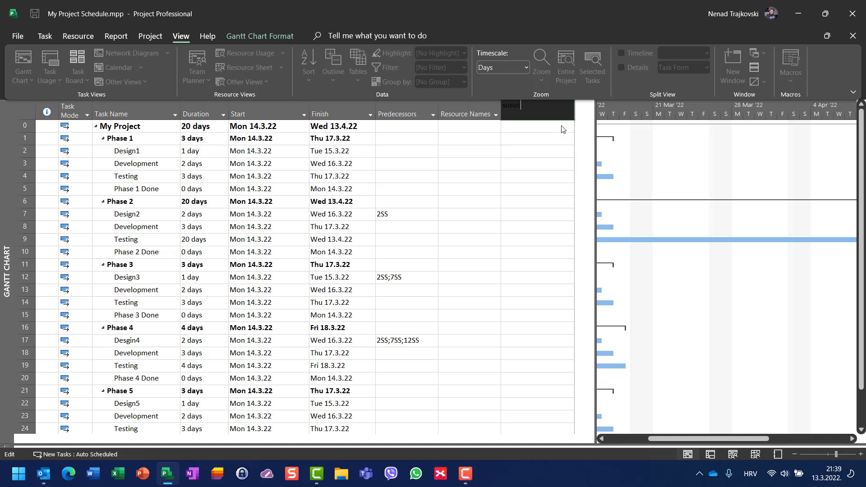
key(Escape)
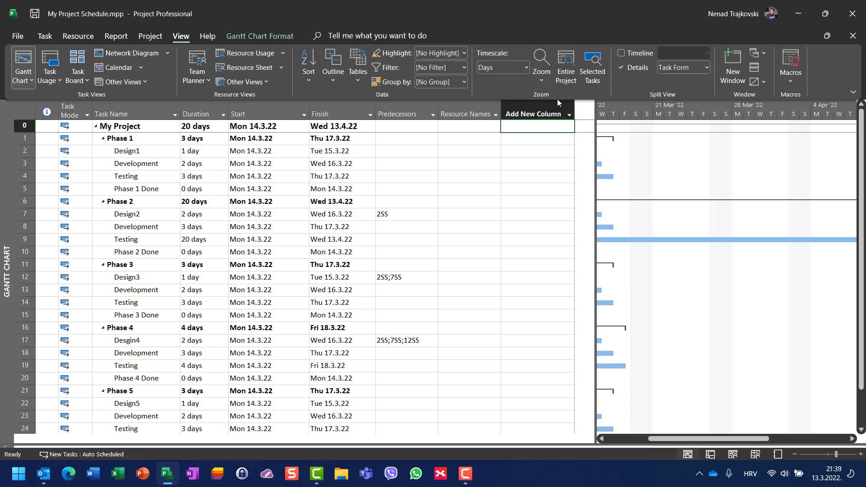
Add a Successors column to the task table, after Resource Names
click(552, 112)
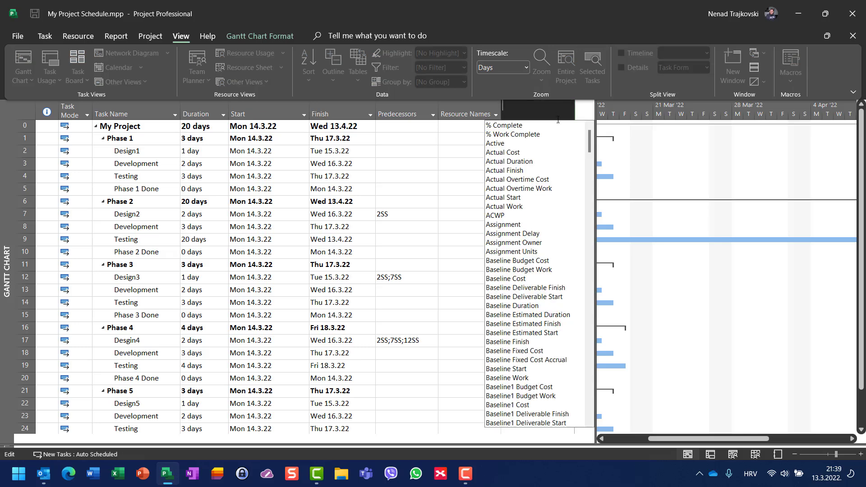
text(successors)
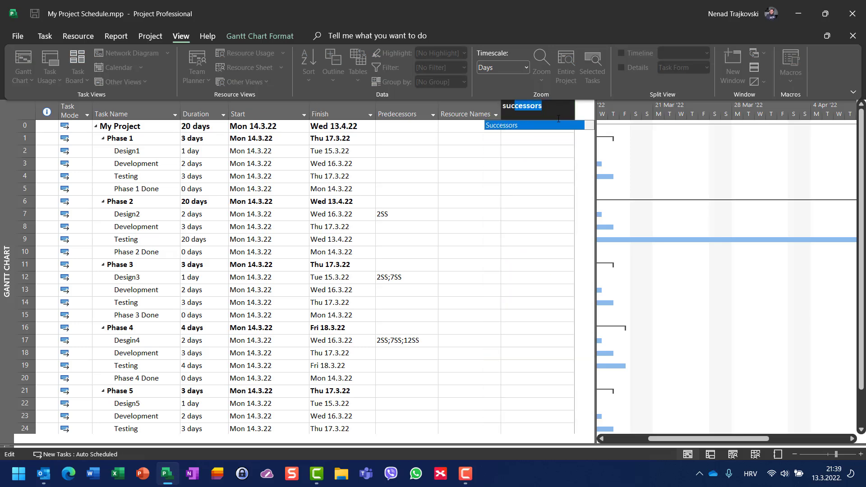
click(533, 126)
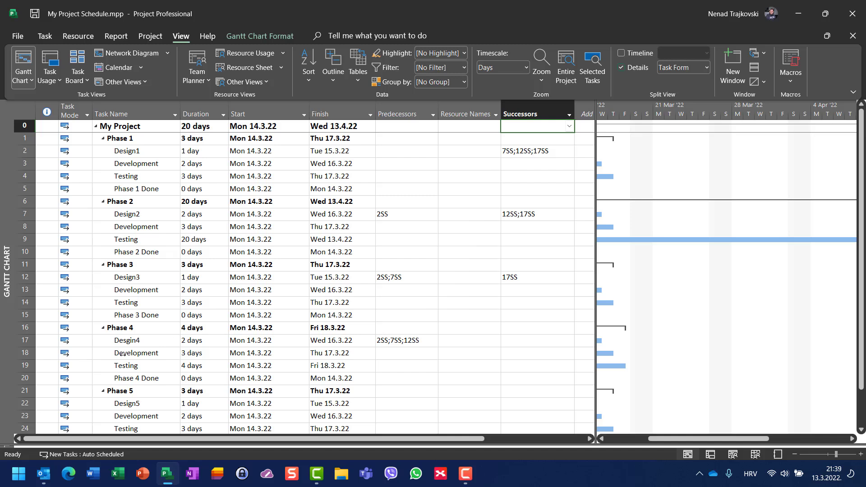
Enter task 18 as the successor of Desgin4 in the Successors column and bring the start of the Gantt bars into view
click(532, 352)
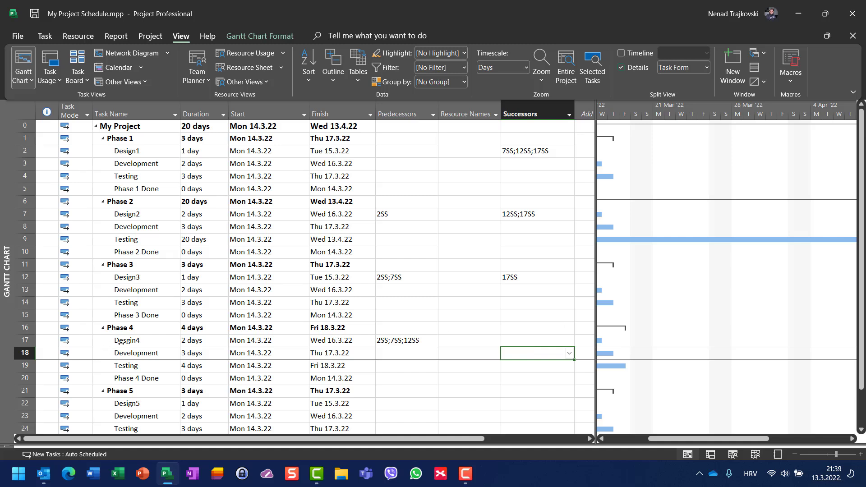
click(526, 342)
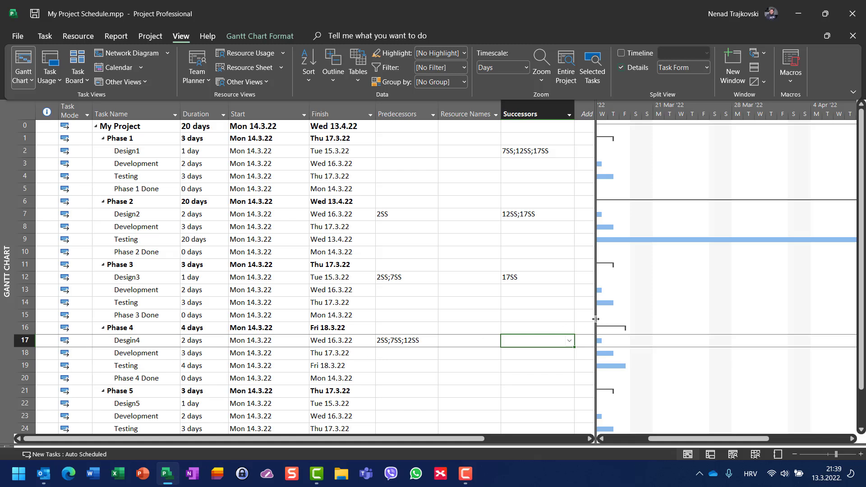
text(18)
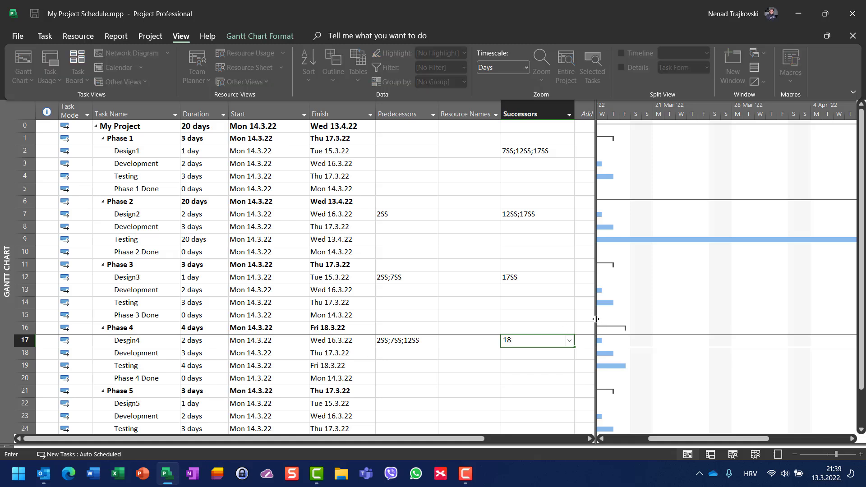
key(Return)
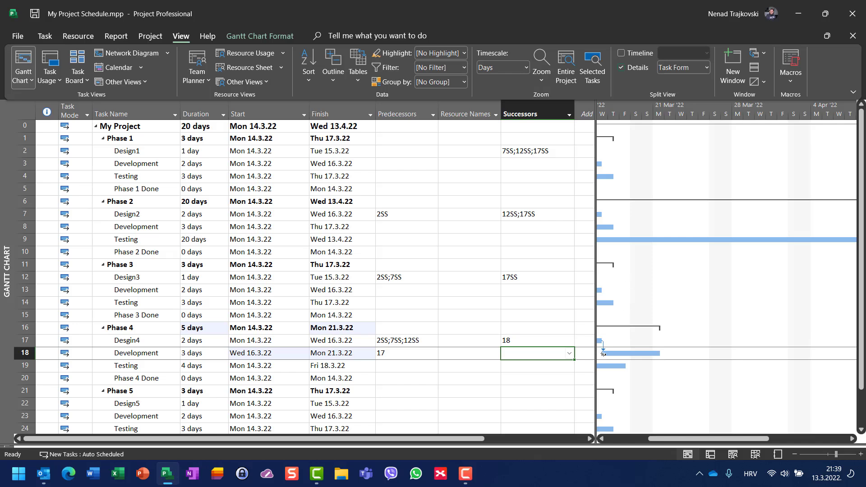
drag(595, 331, 564, 333)
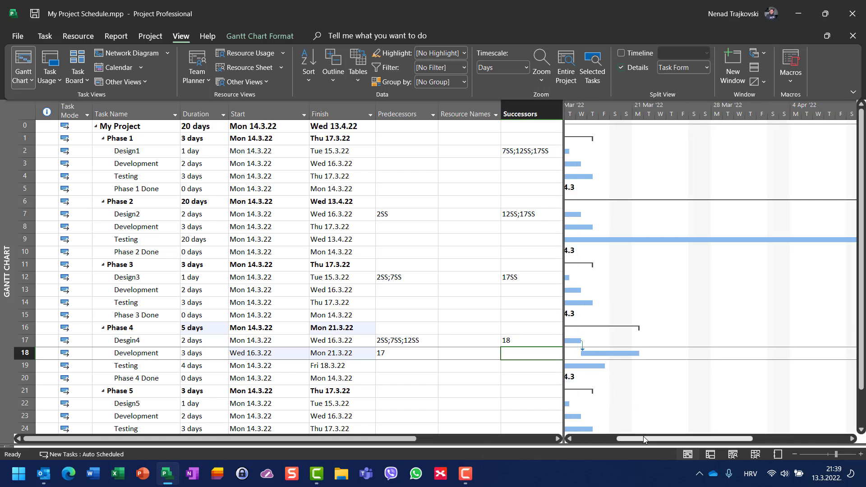
drag(644, 440, 618, 440)
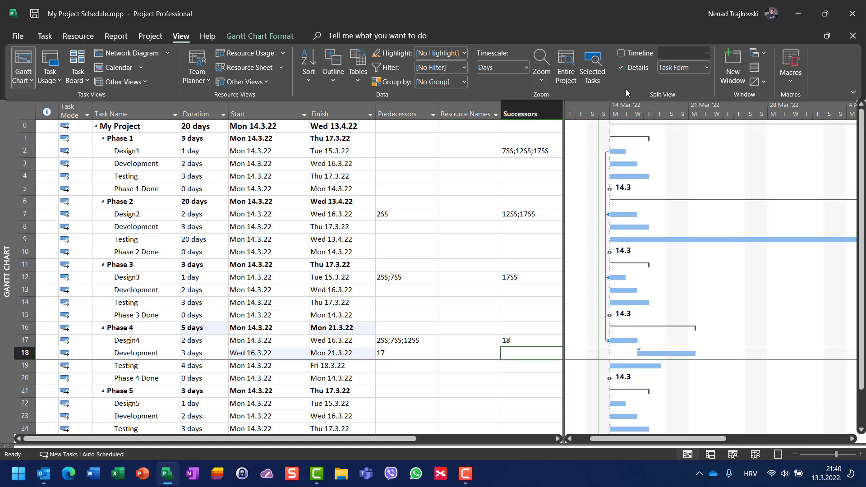
Show the Task Form details pane below the Gantt Chart and display Design2 in it
click(625, 68)
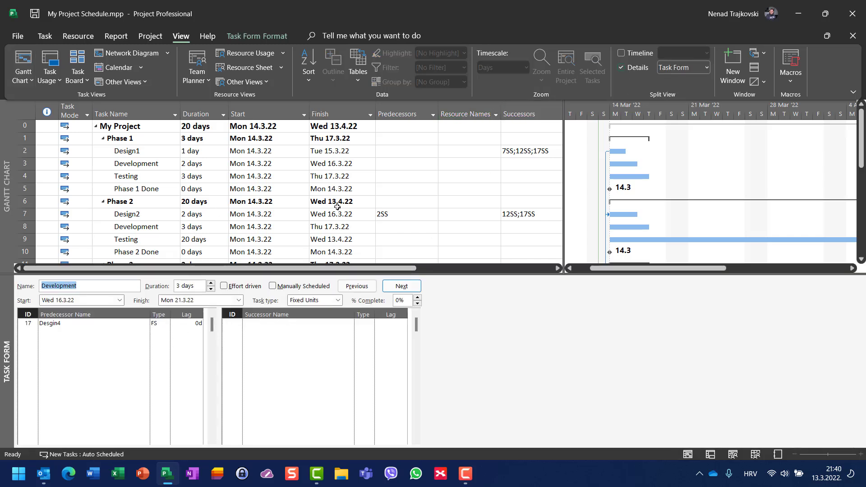
click(134, 216)
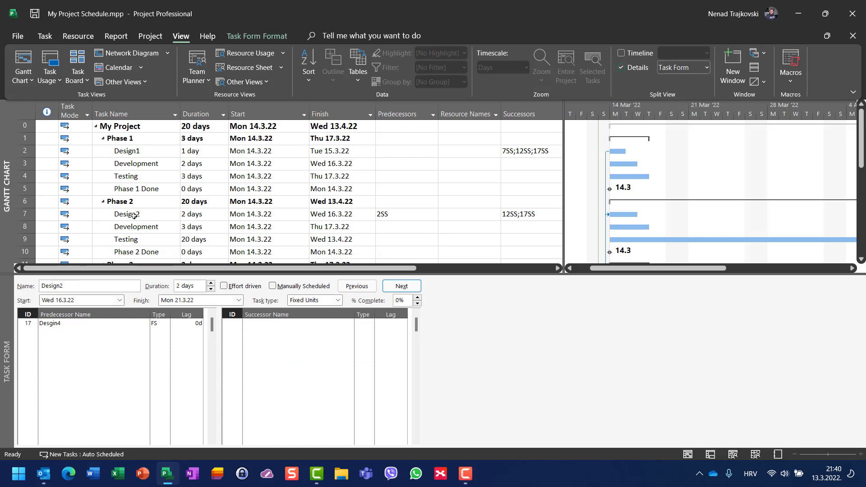